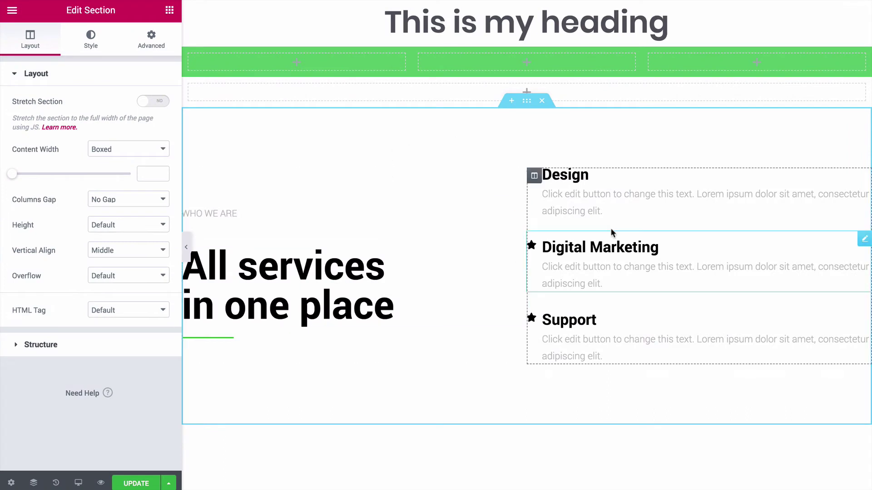
Inspect the WHO WE ARE text, the services heading, and the Design, Digital Marketing and Support icon boxes.
left_click(245, 213)
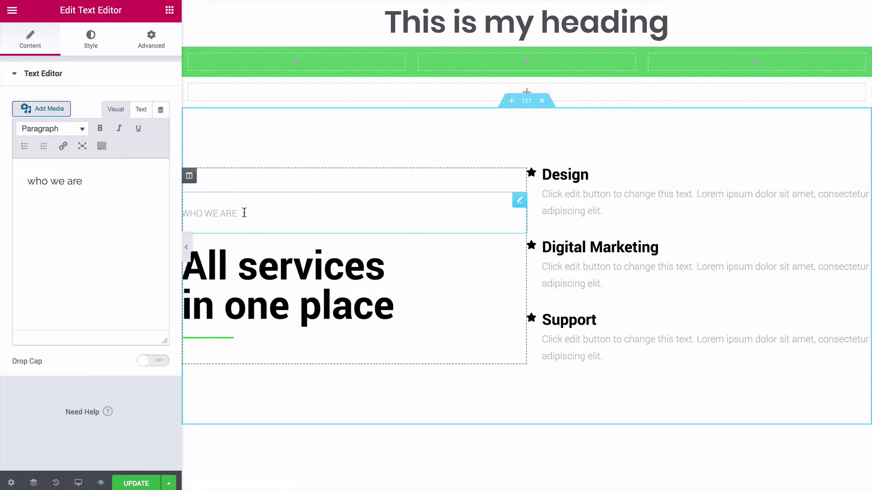
left_click(401, 287)
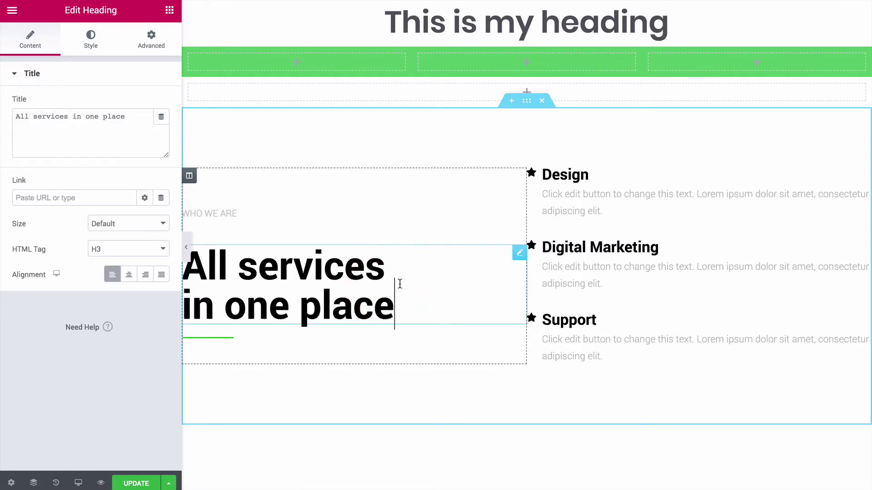
left_click(662, 179)
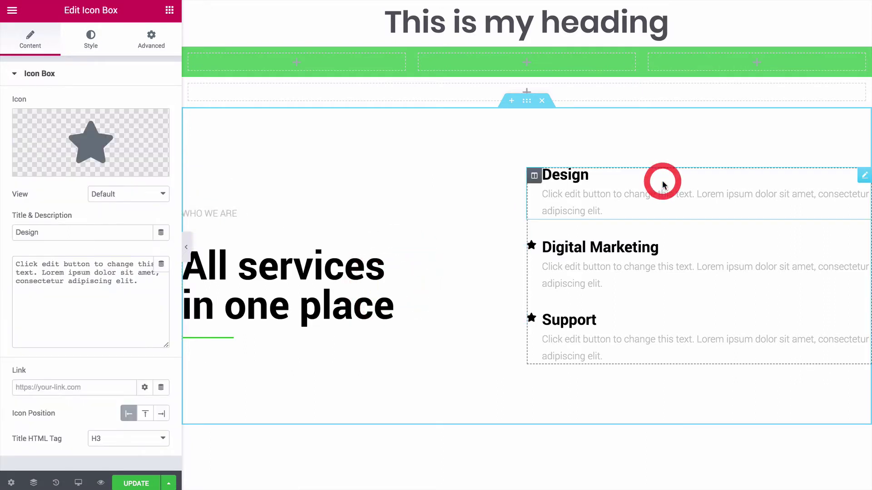
left_click(677, 254)
left_click(636, 339)
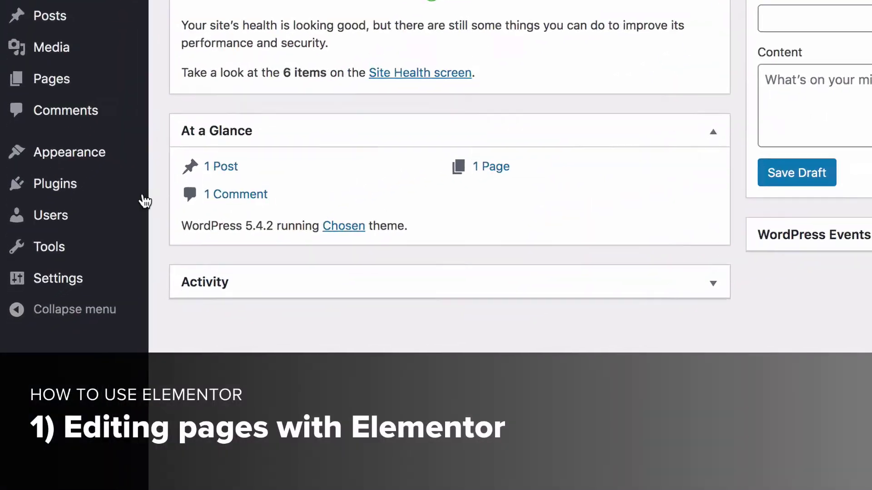
Search the plugin directory for 'elementor' and install Elementor Page Builder.
mouse_move(73, 239)
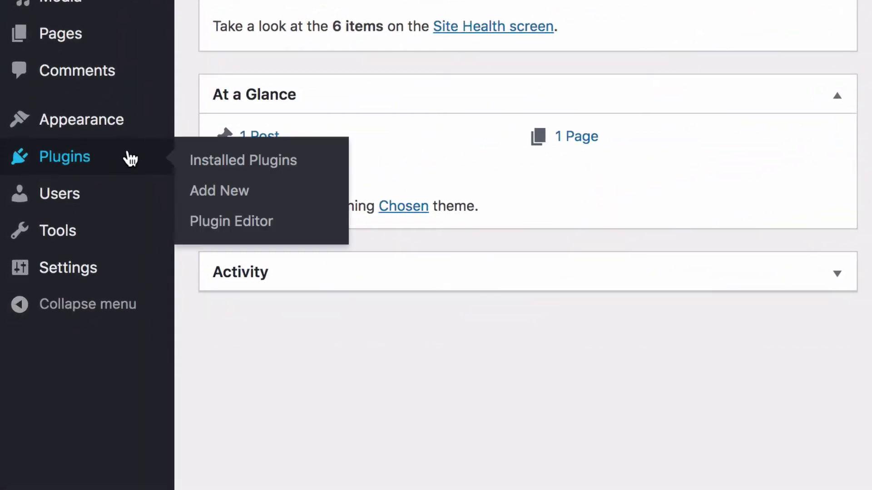
left_click(301, 196)
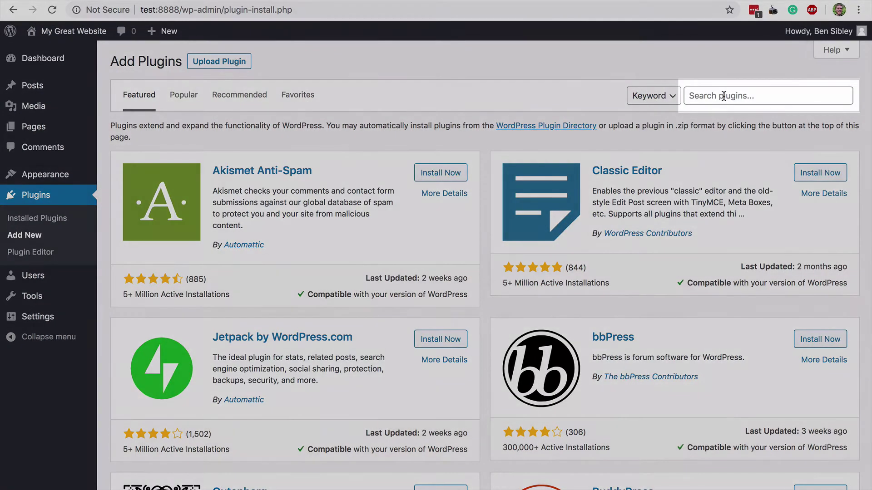
left_click(725, 97)
type("el")
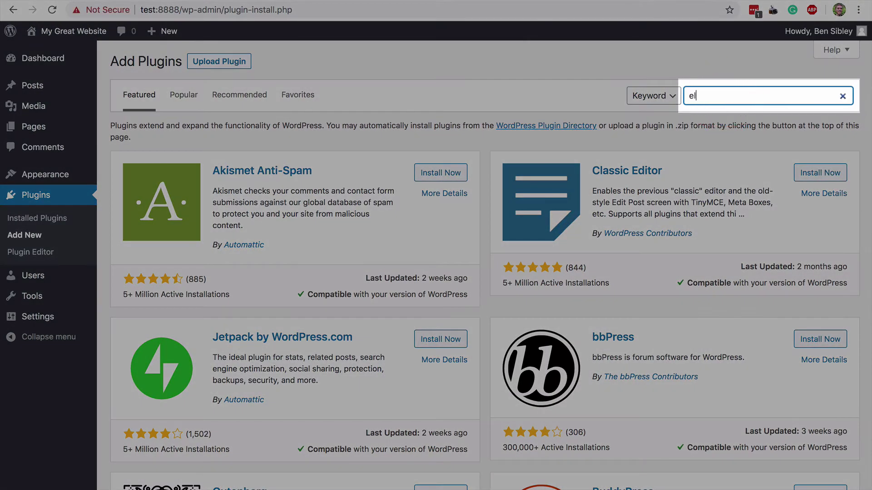
type("ementor")
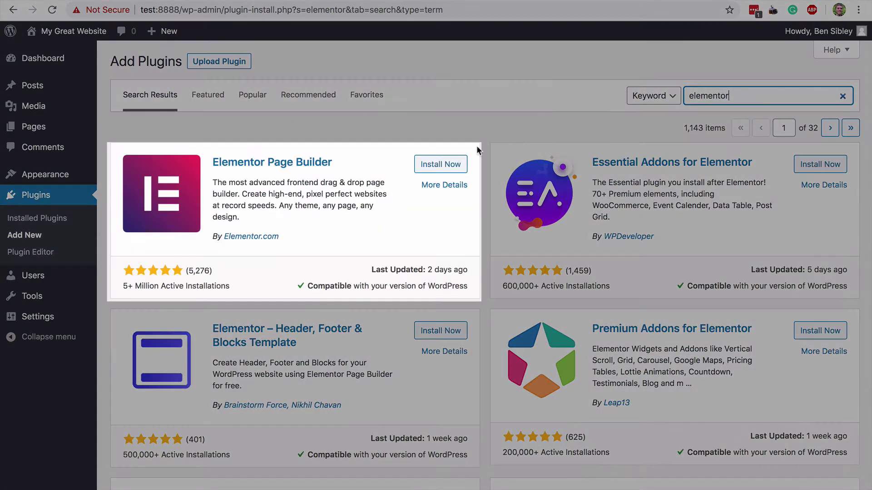
left_click(439, 164)
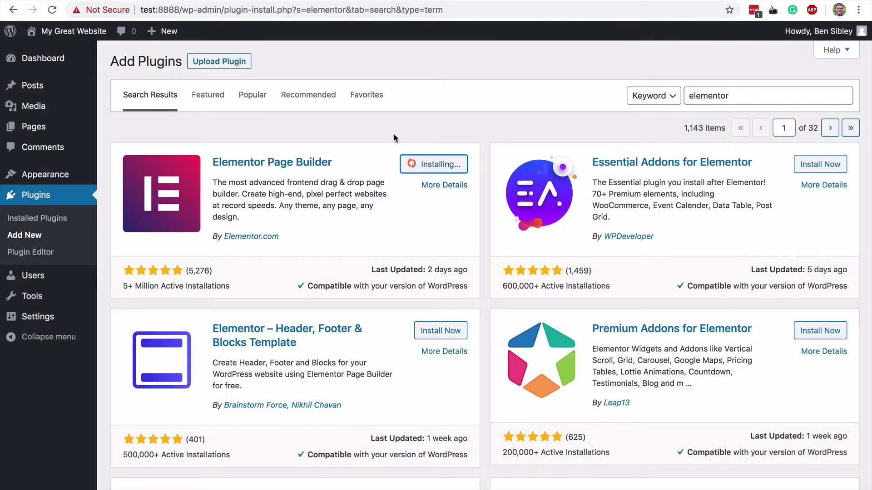
Activate the Elementor Page Builder plugin, then go to the site's Pages list.
left_click(443, 165)
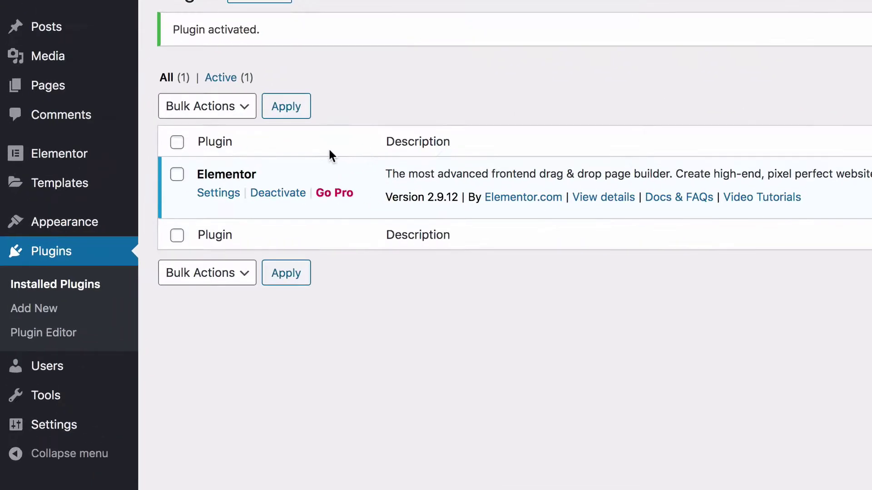
mouse_move(75, 175)
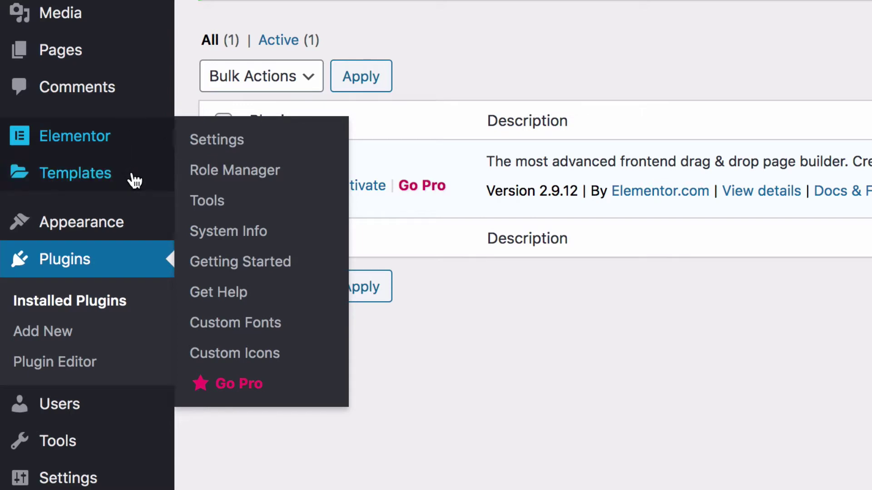
mouse_move(135, 181)
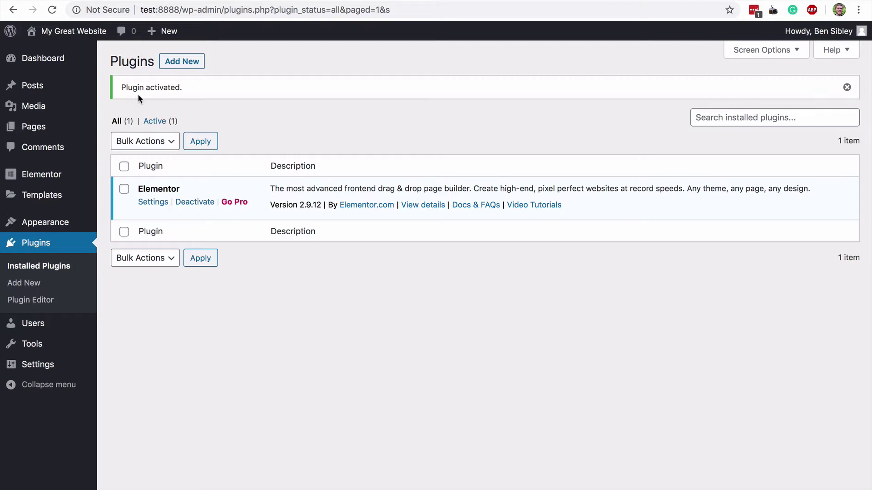
left_click(61, 133)
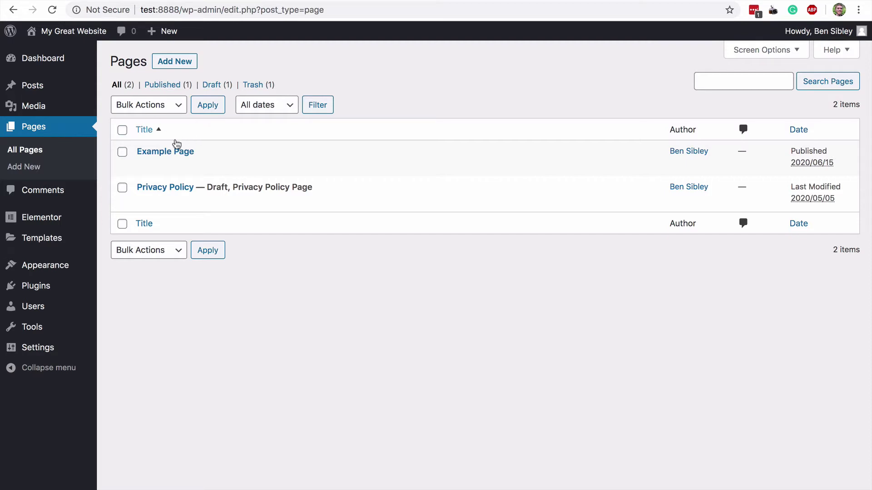
Open Example Page from the All Pages list in the block editor.
mouse_move(173, 154)
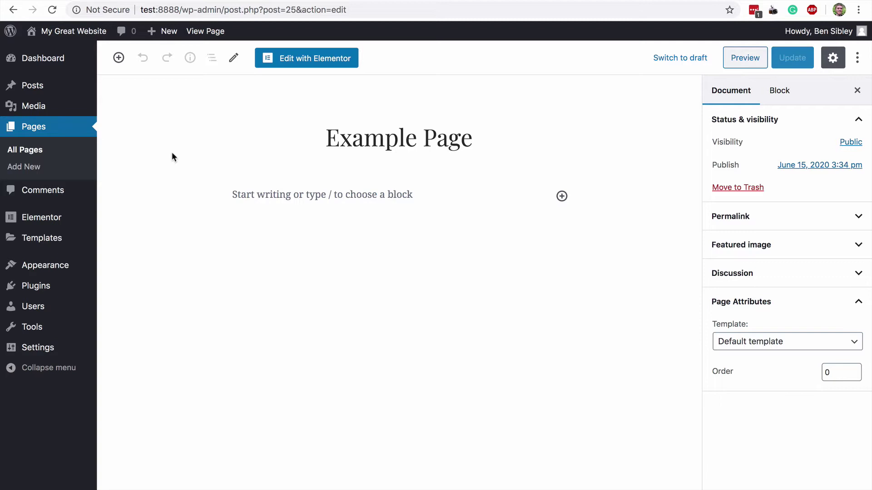
Open Example Page in Elementor and close the Navigator panel.
left_click(308, 61)
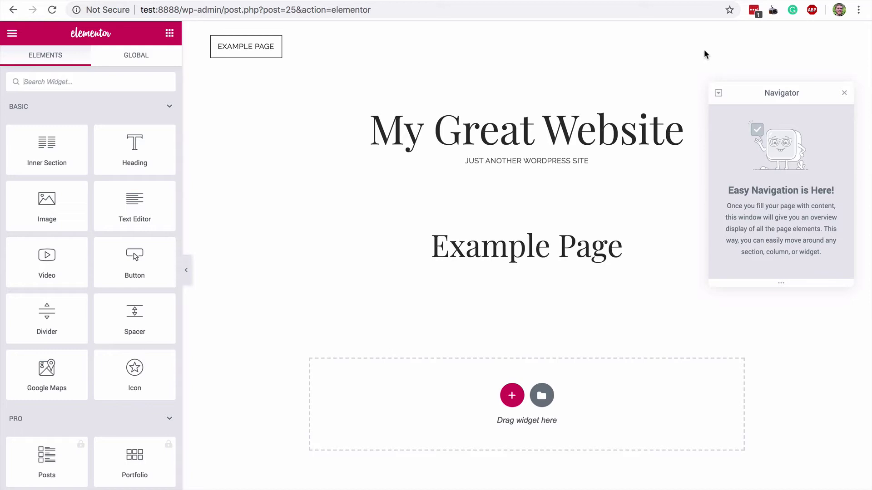
left_click(844, 93)
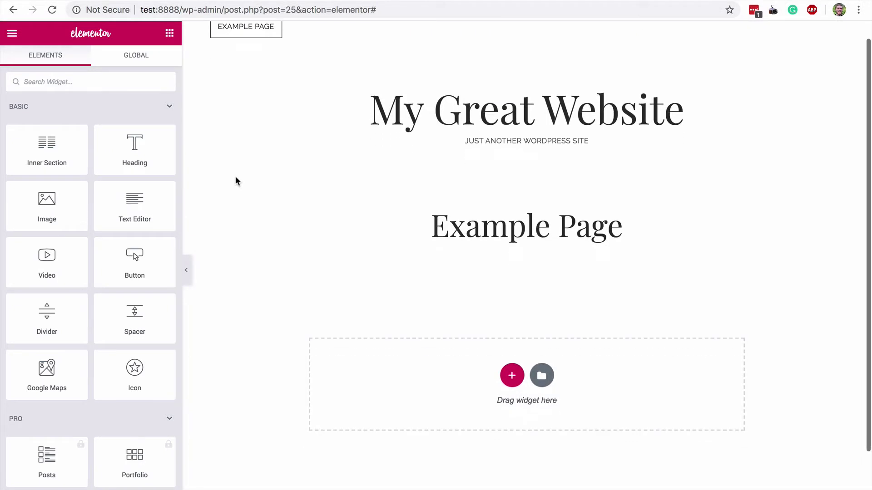
scroll(235, 178, "down", 3)
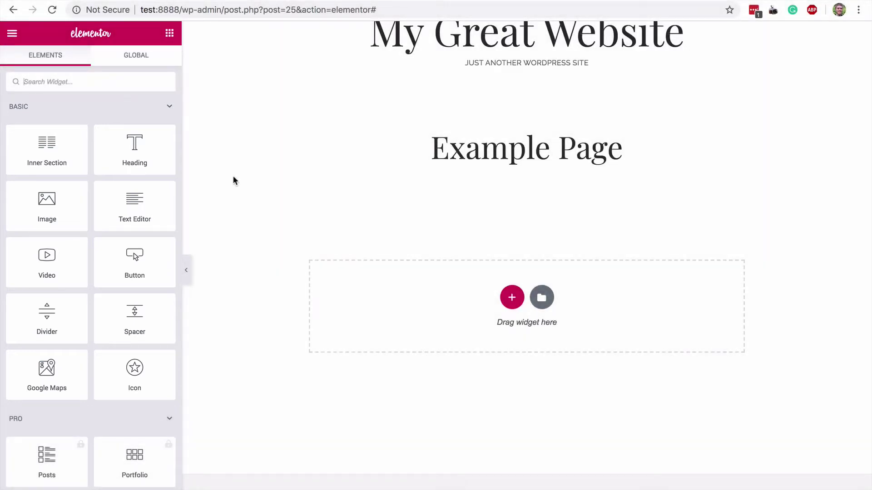
Add a centre-aligned Heading widget reading 'this is my heading', removing the lowercase t.
left_click_drag(140, 143, 378, 284)
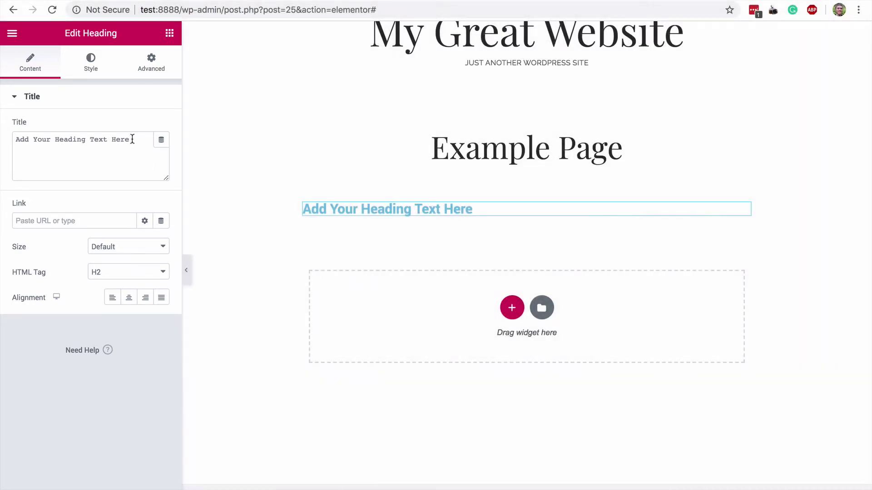
left_click(131, 139)
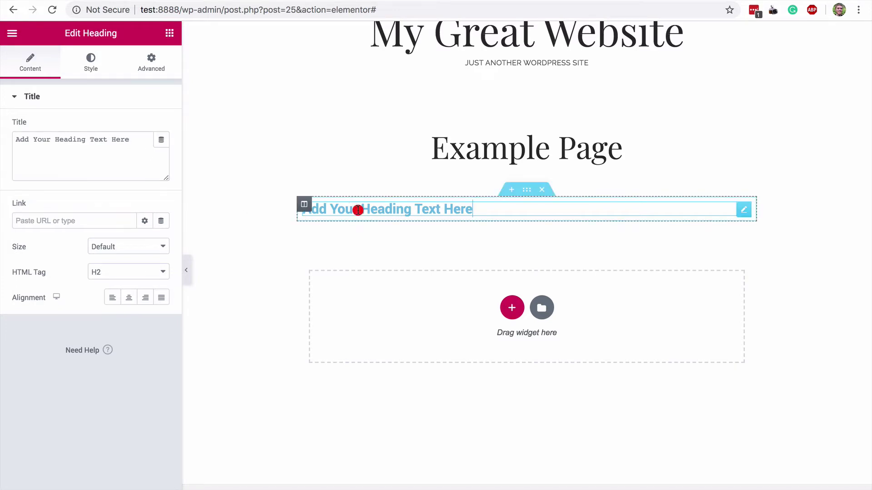
triple_click(356, 208)
type("this is my heading")
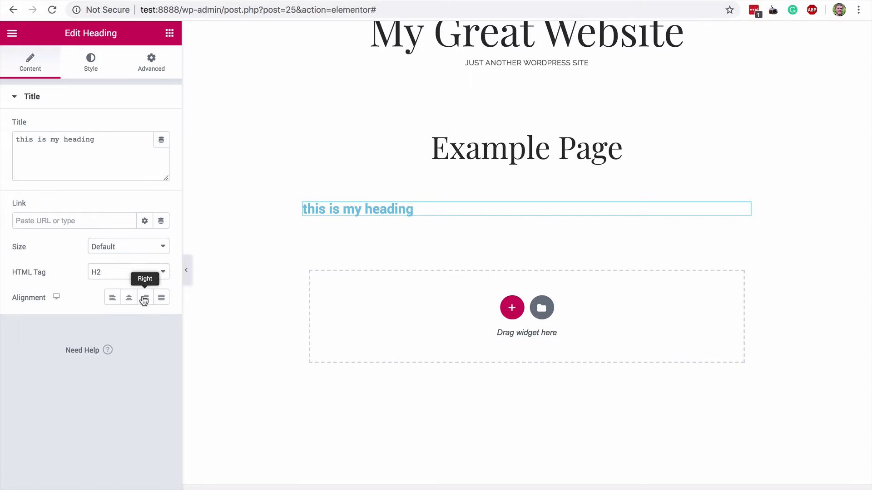
left_click(130, 301)
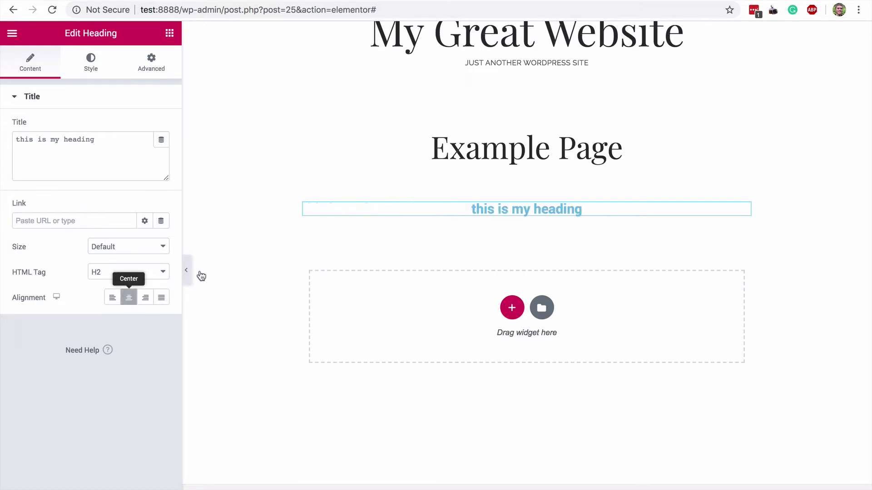
left_click(472, 207)
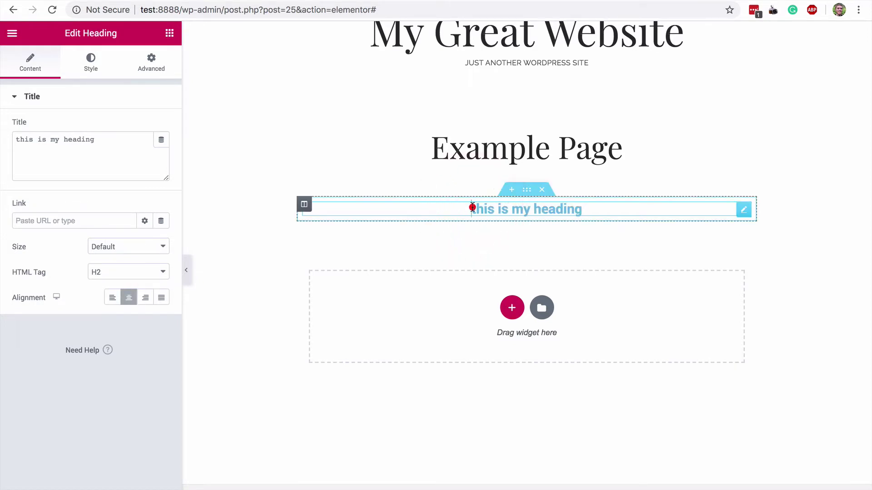
left_click(472, 207)
key("Delete")
Capitalise the heading to 'This is my heading' and colour its text dark grey #54595F.
type("T")
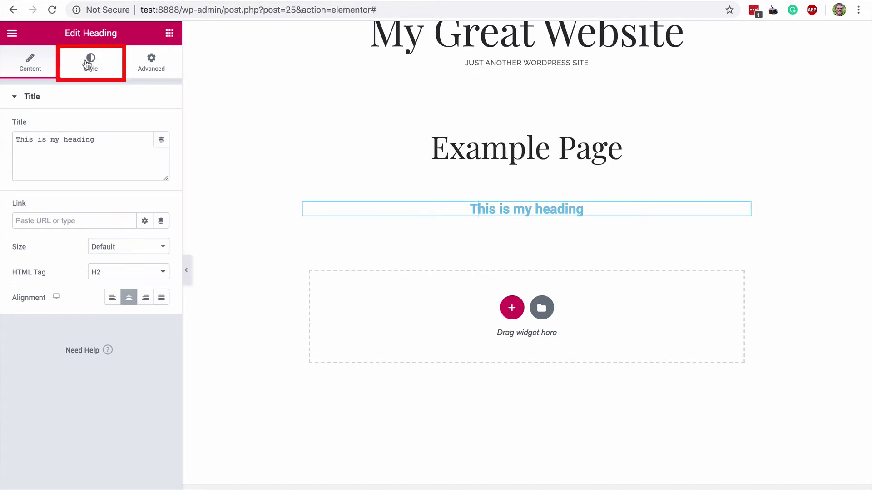
left_click(89, 63)
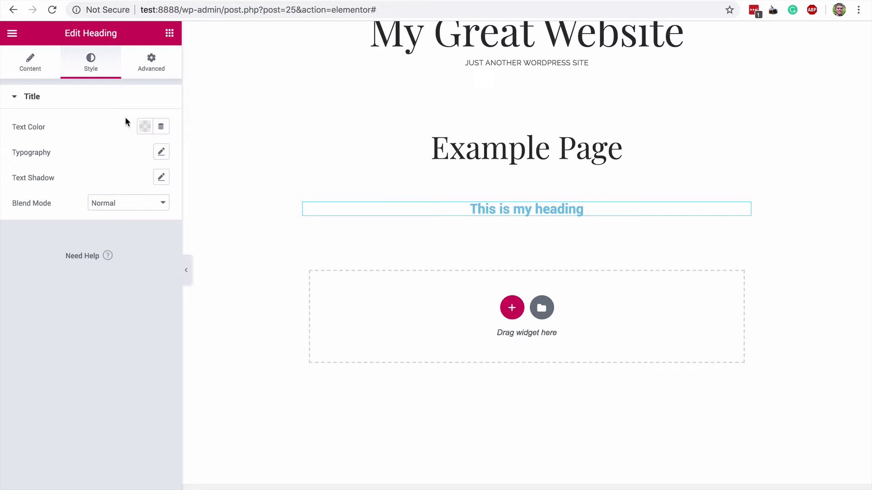
left_click(145, 127)
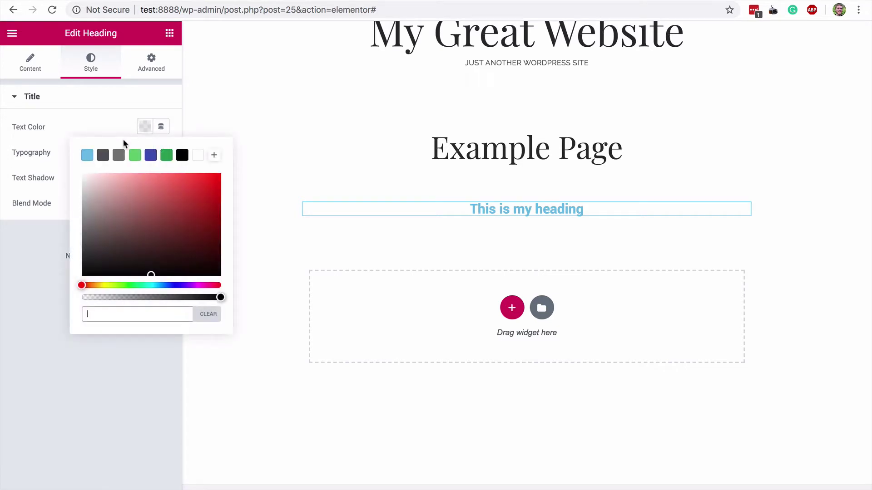
left_click(103, 155)
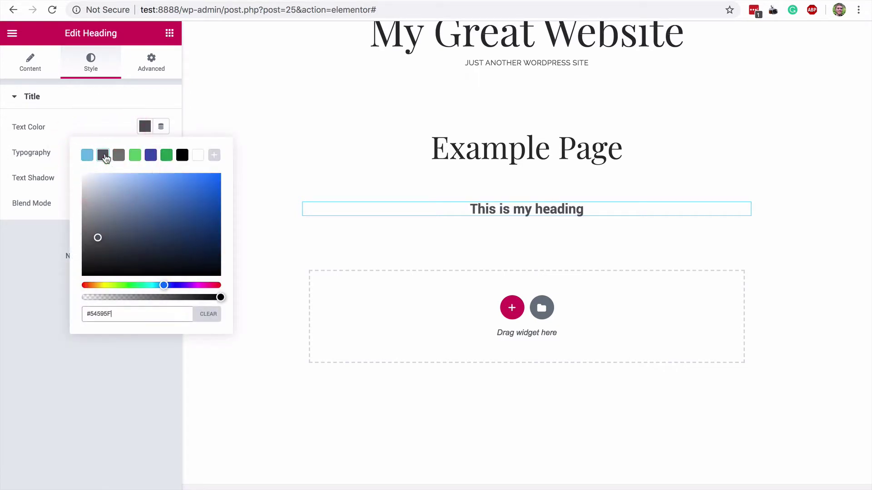
left_click_drag(146, 297, 93, 296)
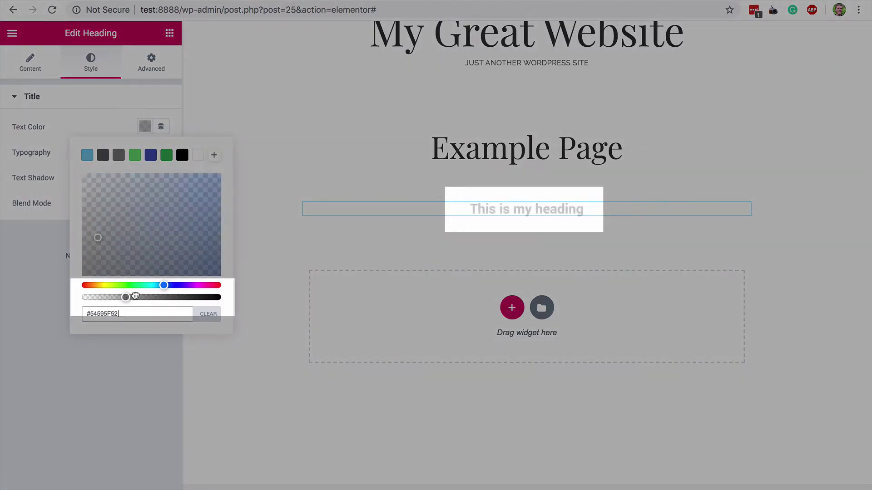
left_click_drag(136, 296, 225, 298)
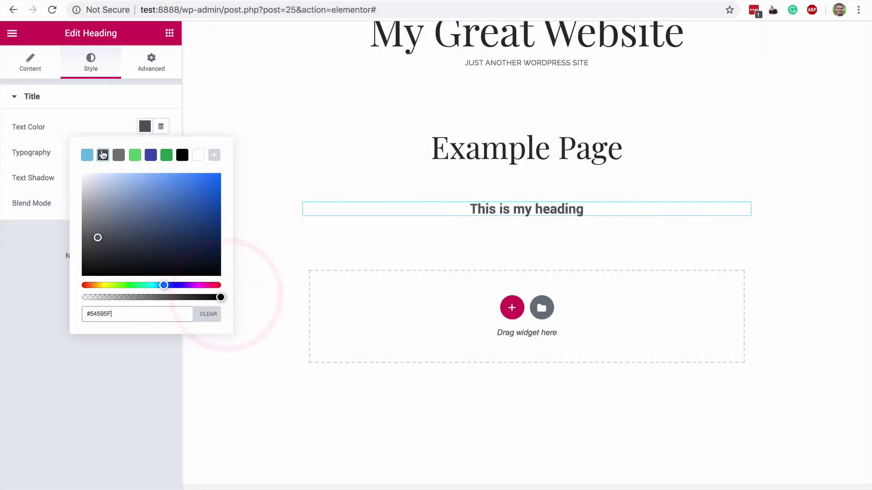
left_click(101, 119)
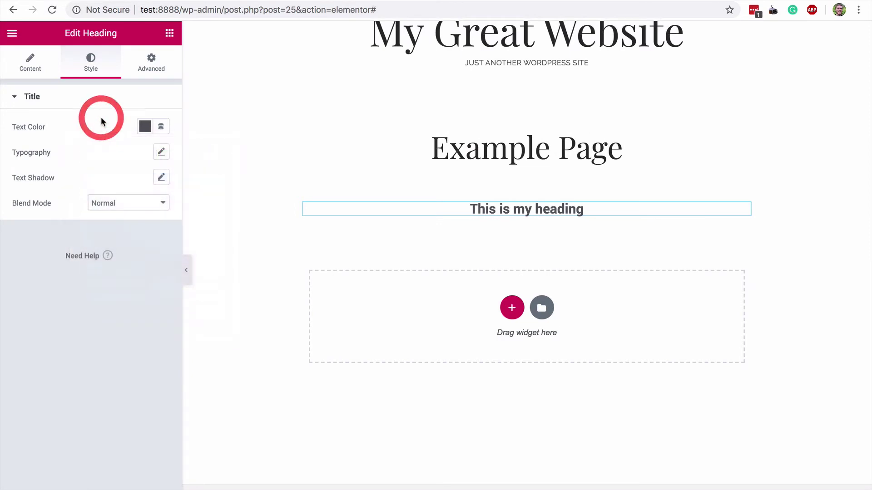
Set the heading's typography to the Poppins font at size 50.
left_click(162, 152)
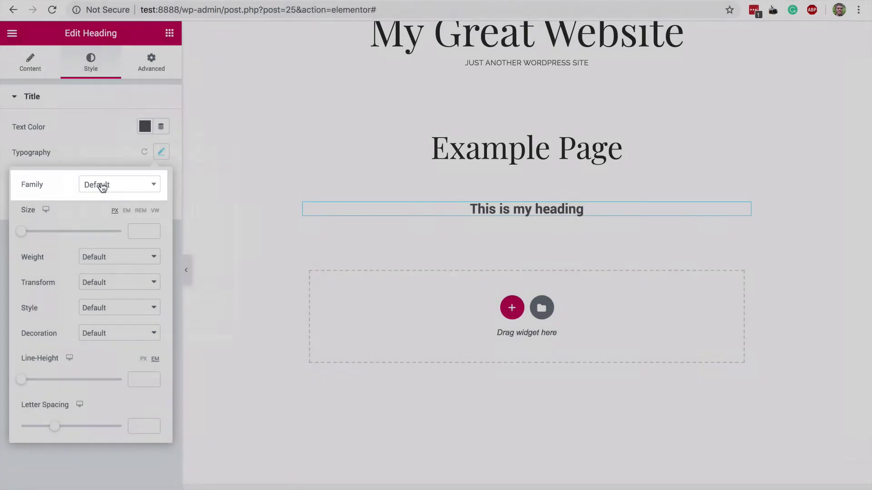
left_click(102, 186)
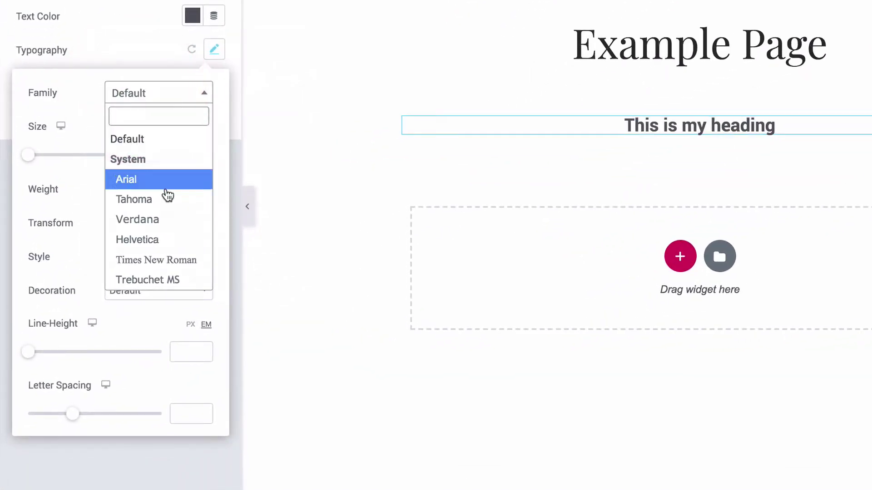
scroll(167, 195, "down", 3)
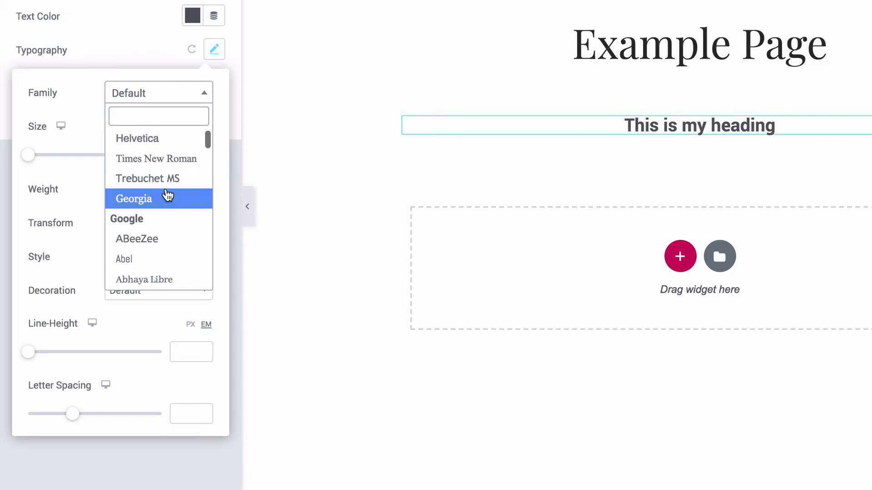
scroll(167, 196, "down", 2)
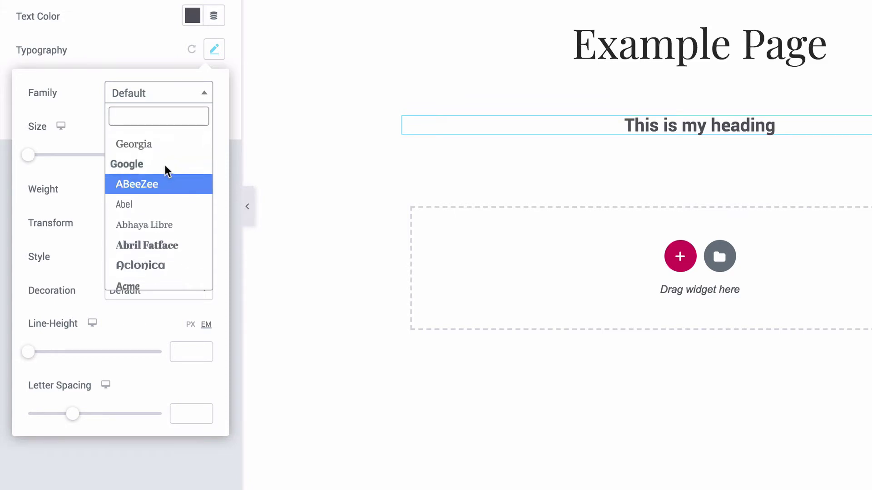
scroll(165, 165, "down", 12)
scroll(167, 172, "down", 20)
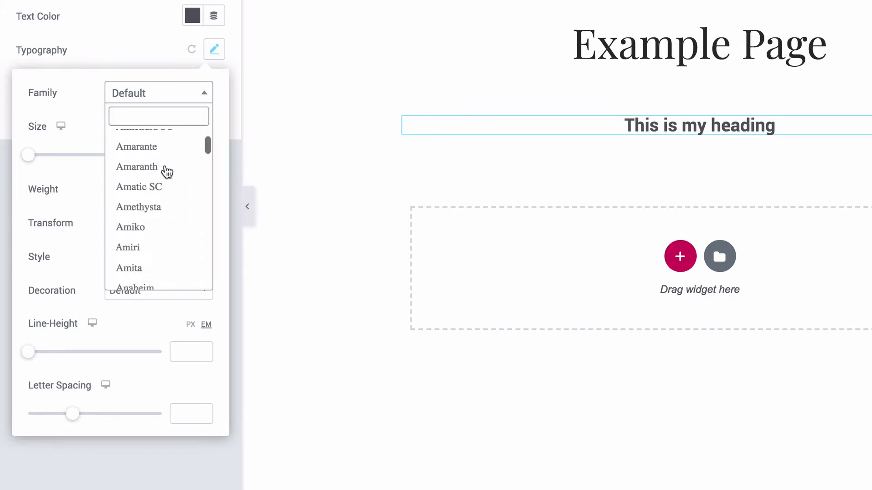
scroll(167, 172, "down", 3)
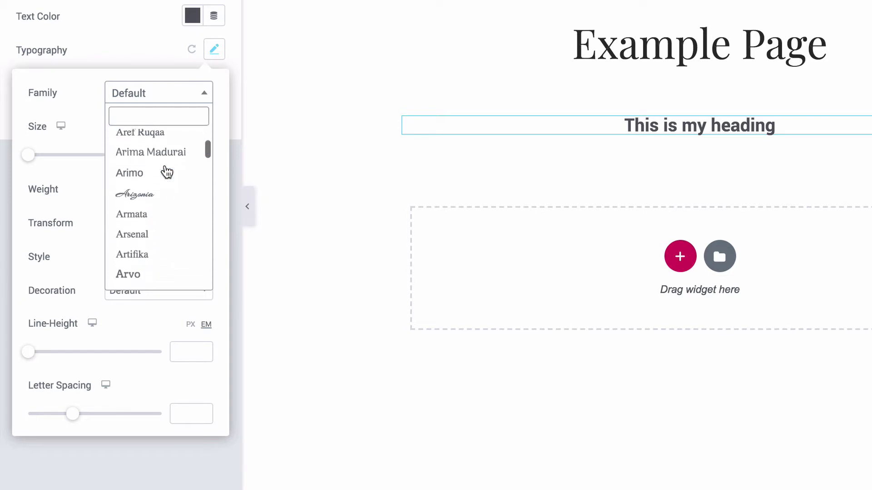
type("poppin")
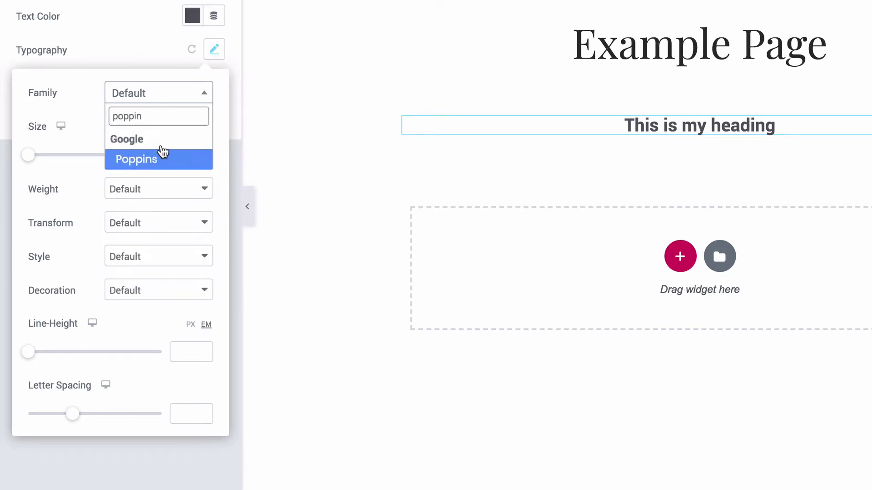
left_click(149, 158)
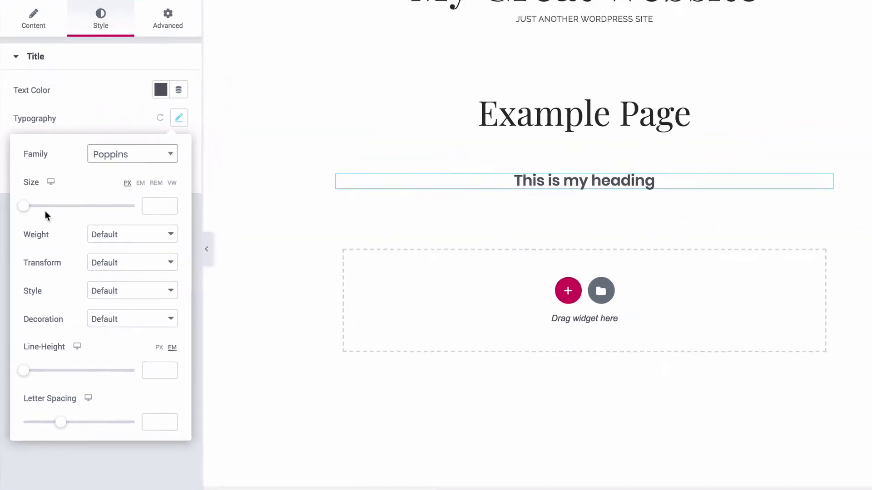
left_click_drag(30, 155, 45, 155)
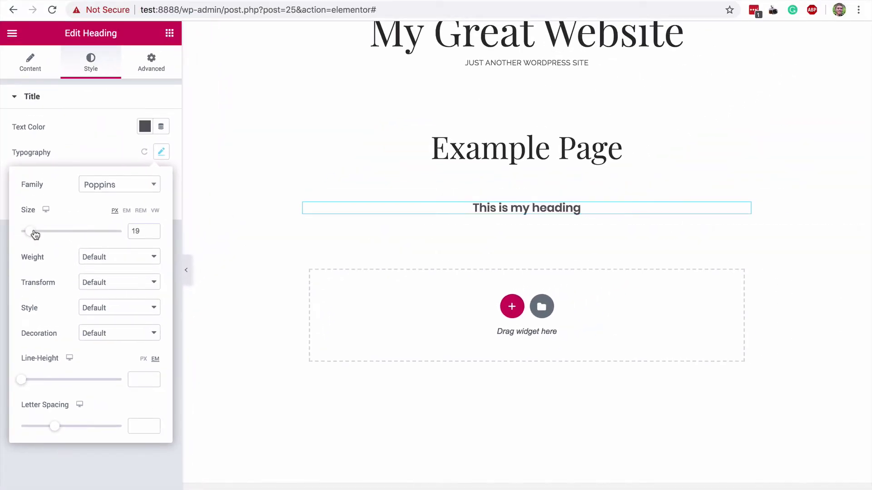
left_click_drag(35, 234, 49, 235)
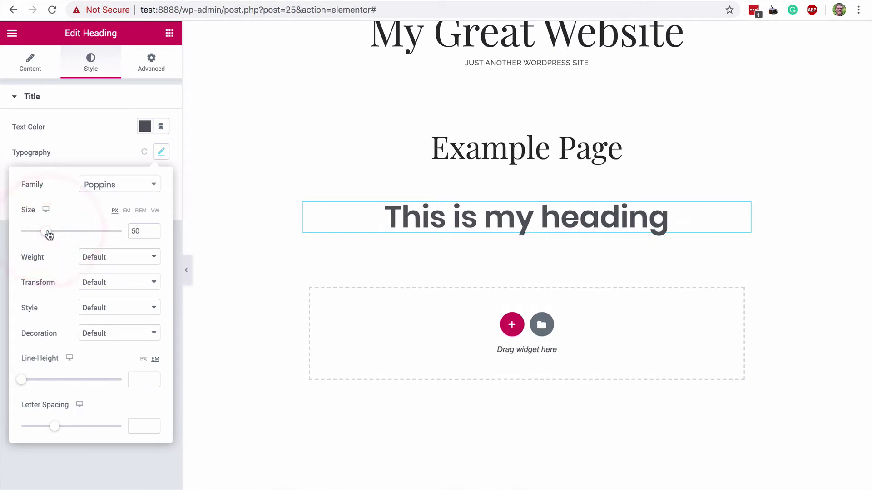
left_click(88, 142)
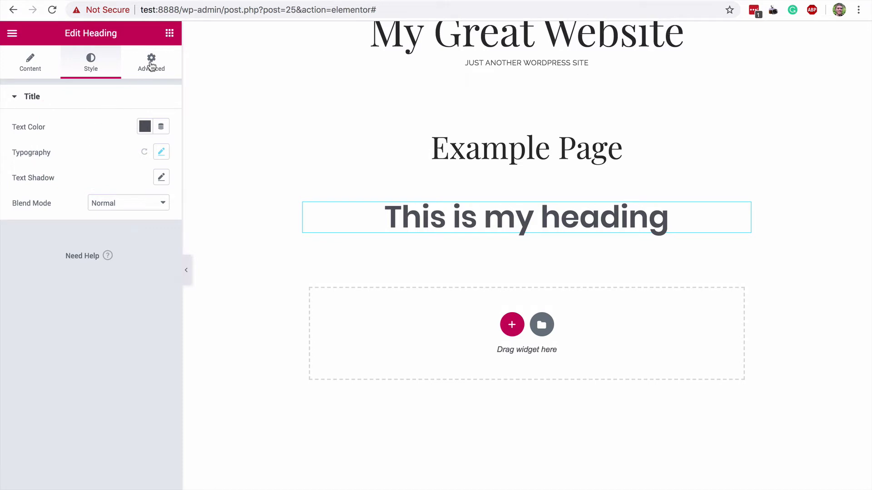
Give the heading a 5 px top and bottom margin and 0 left and right margin.
left_click(152, 67)
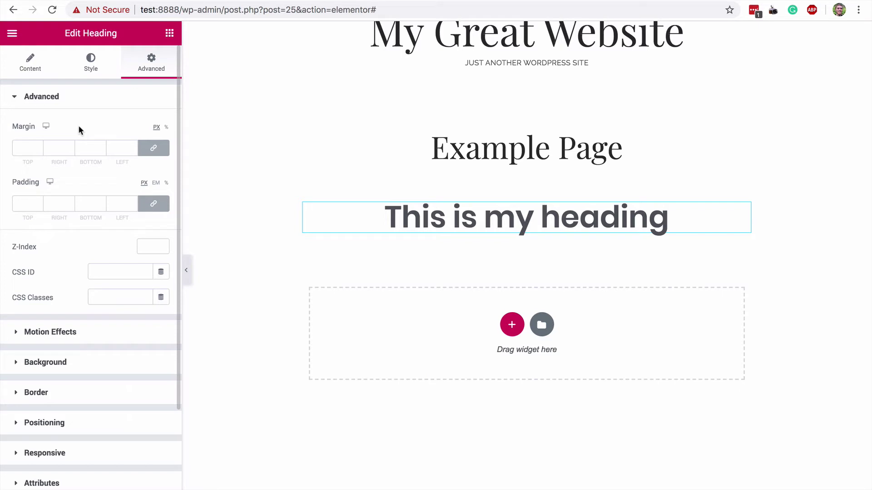
left_click(28, 148)
type("5")
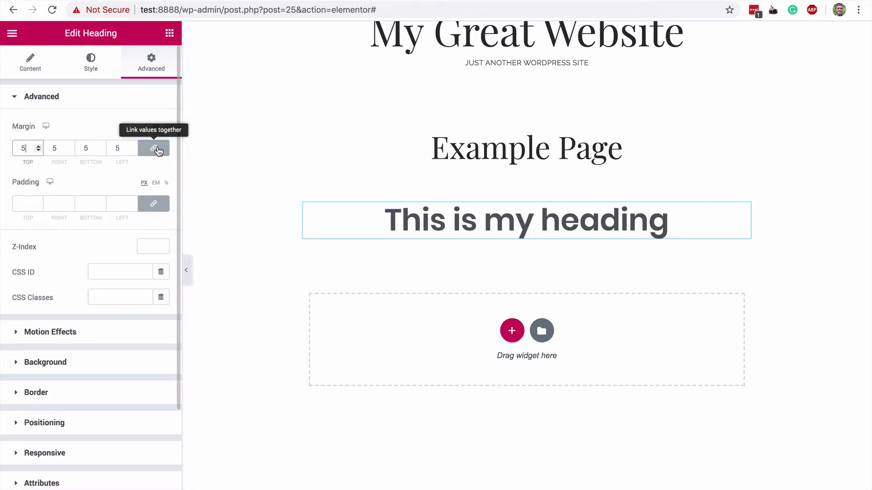
left_click(157, 151)
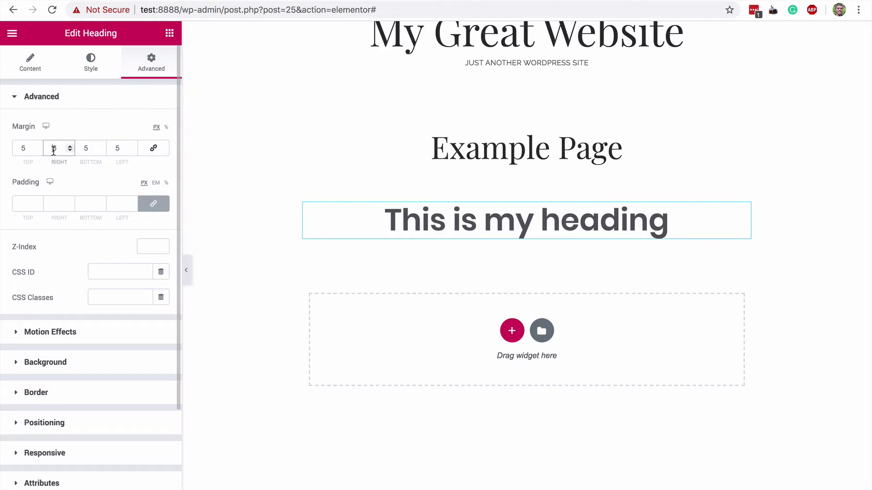
left_click(53, 150)
type("0")
key("Tab")
key("Tab")
type("3")
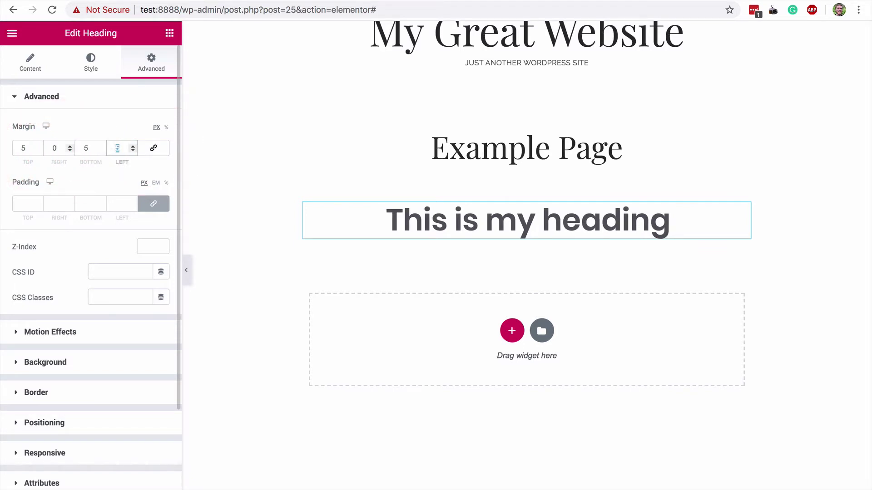
key("Down")
key("Down")
key("Down")
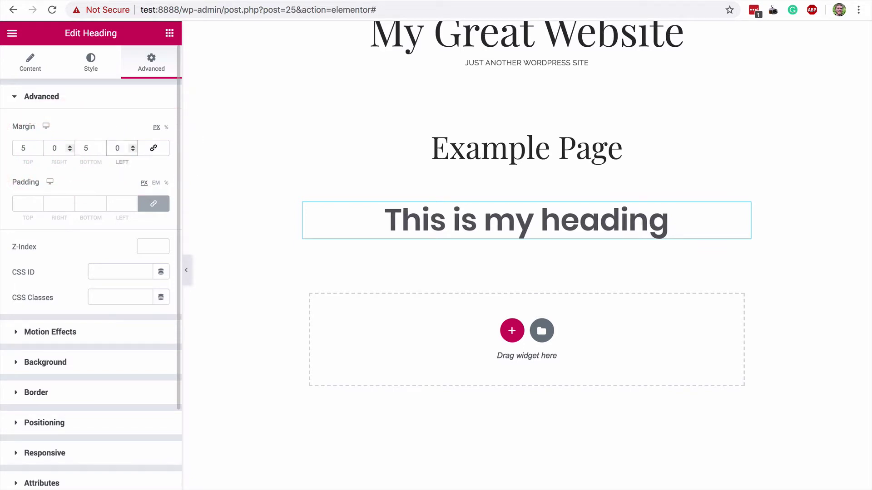
left_click(55, 98)
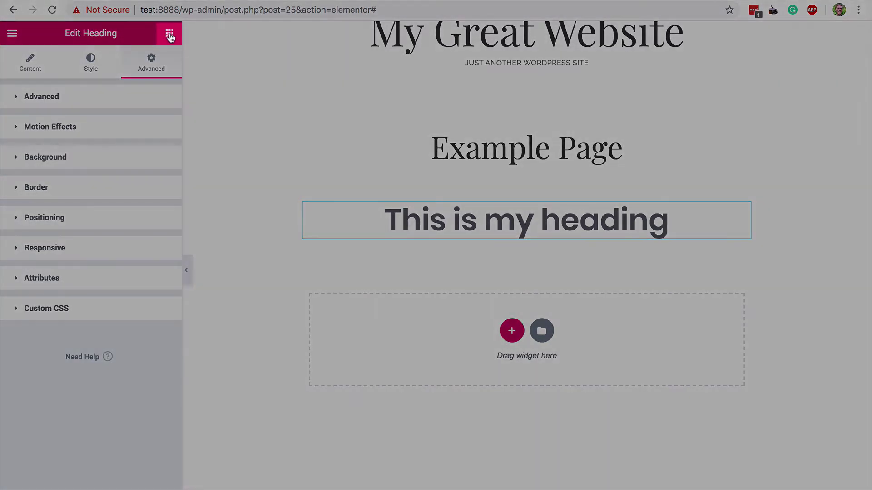
Open the widget library and expand the Site widget category.
left_click(170, 35)
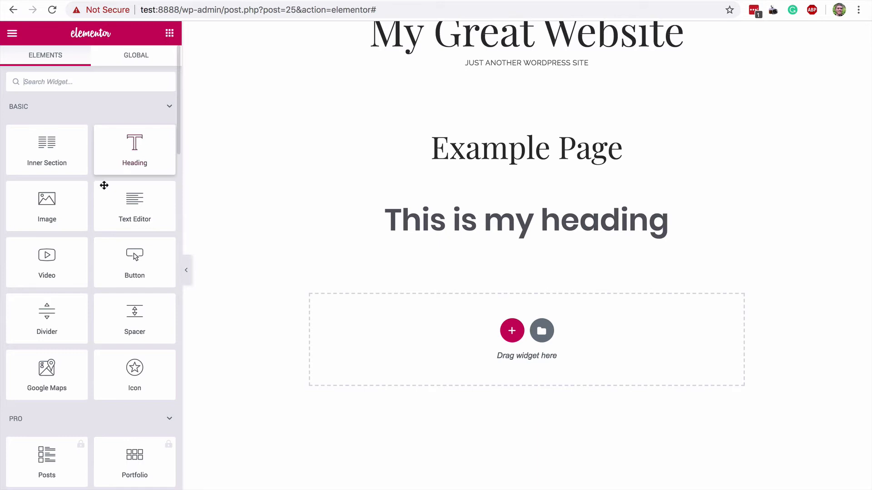
scroll(104, 188, "down", 7)
scroll(105, 190, "down", 8)
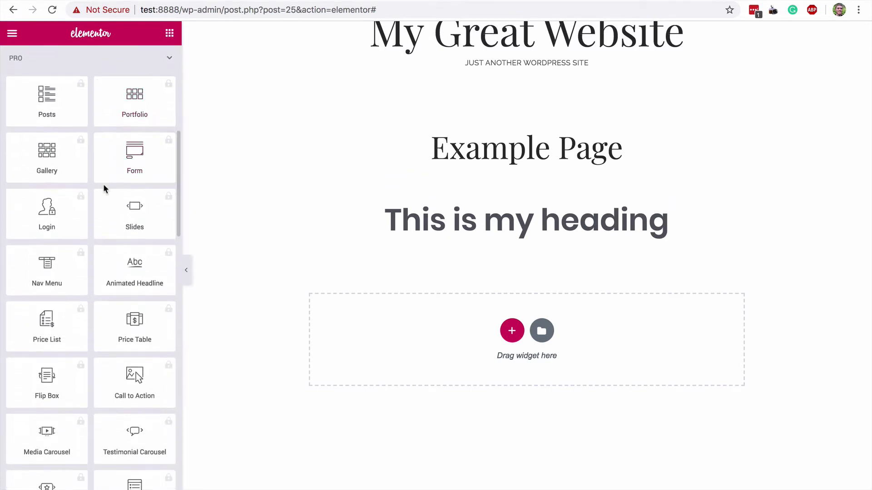
scroll(105, 189, "down", 8)
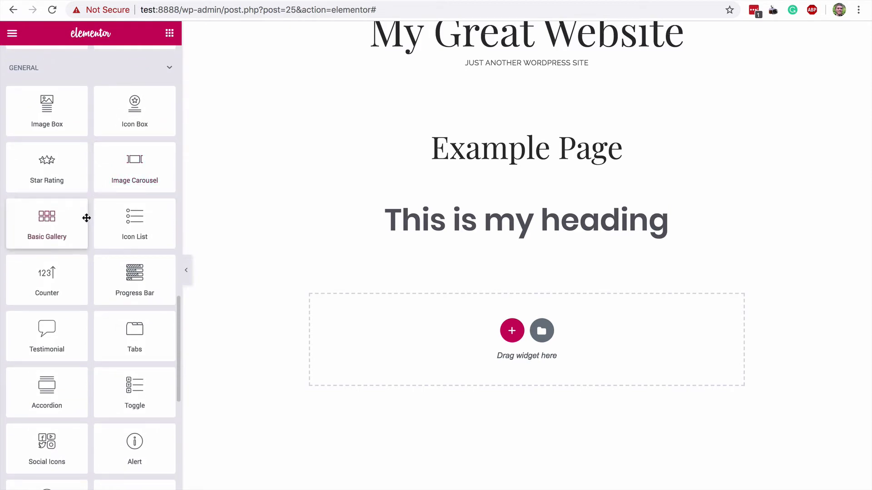
scroll(86, 222, "down", 10)
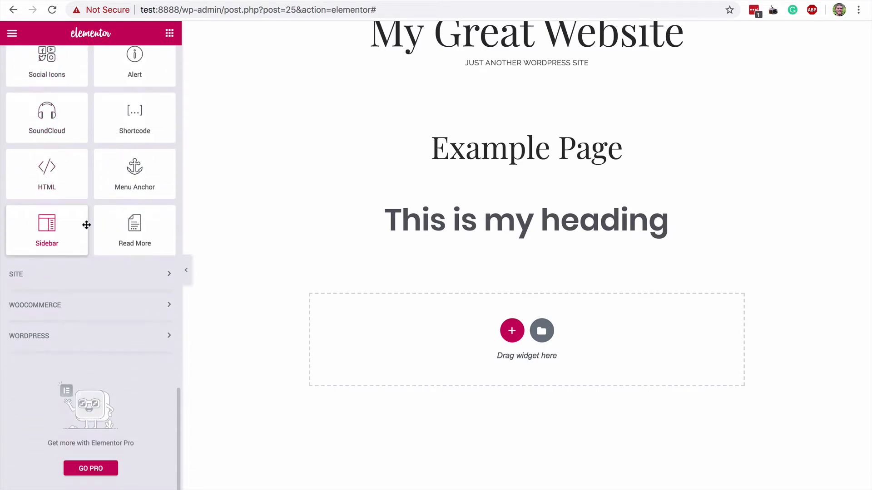
left_click(93, 277)
scroll(91, 276, "down", 10)
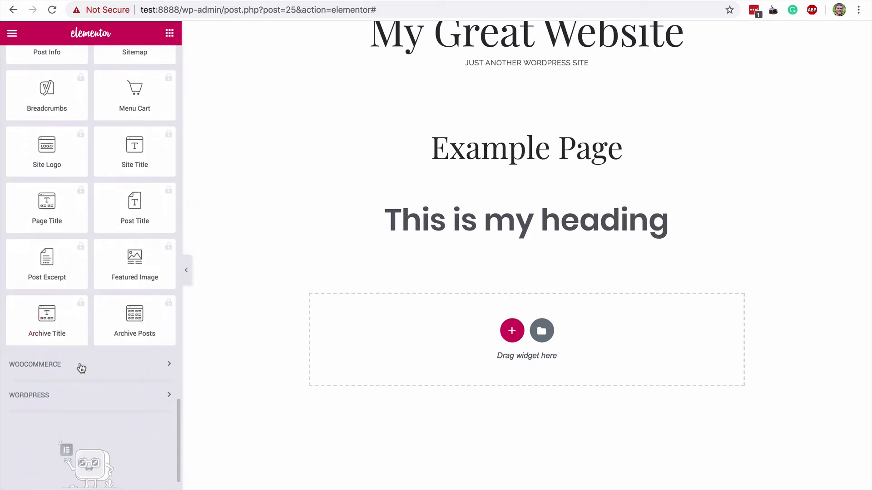
Expand the WooCommerce and WordPress widget categories.
left_click(79, 362)
scroll(79, 363, "down", 5)
scroll(81, 368, "down", 8)
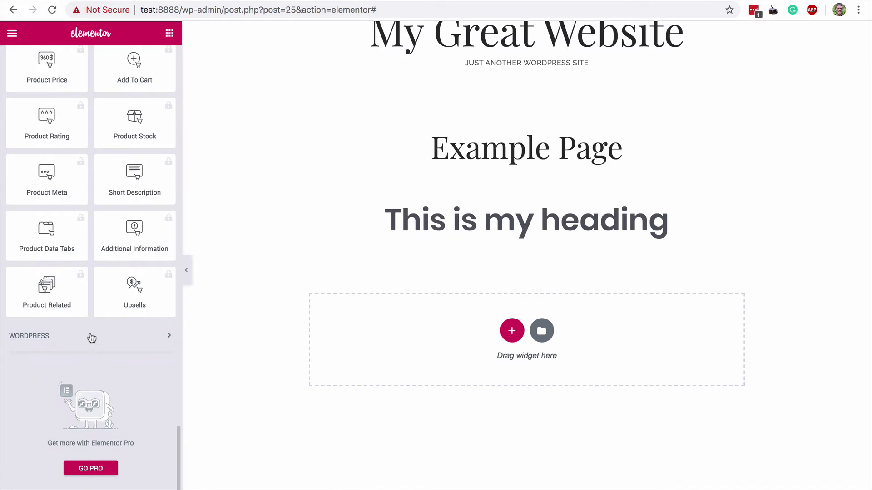
left_click(91, 336)
scroll(90, 337, "down", 6)
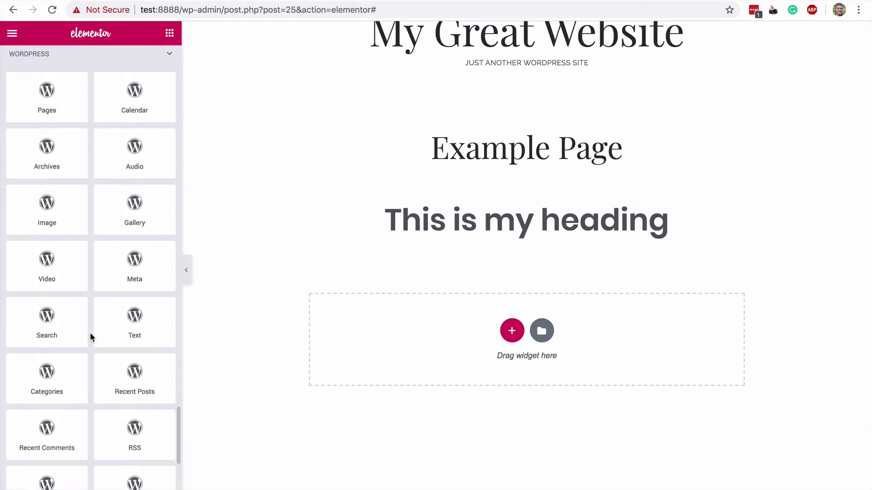
scroll(91, 337, "down", 3)
scroll(91, 337, "down", 1)
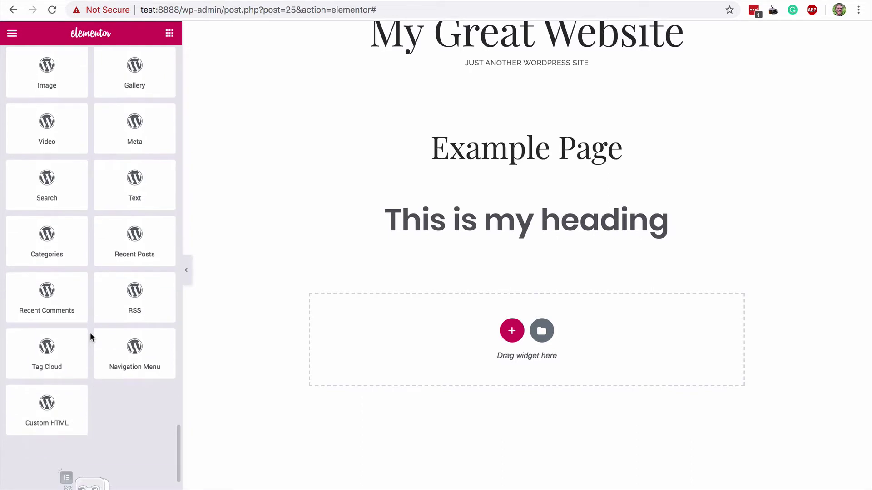
scroll(91, 337, "up", 4)
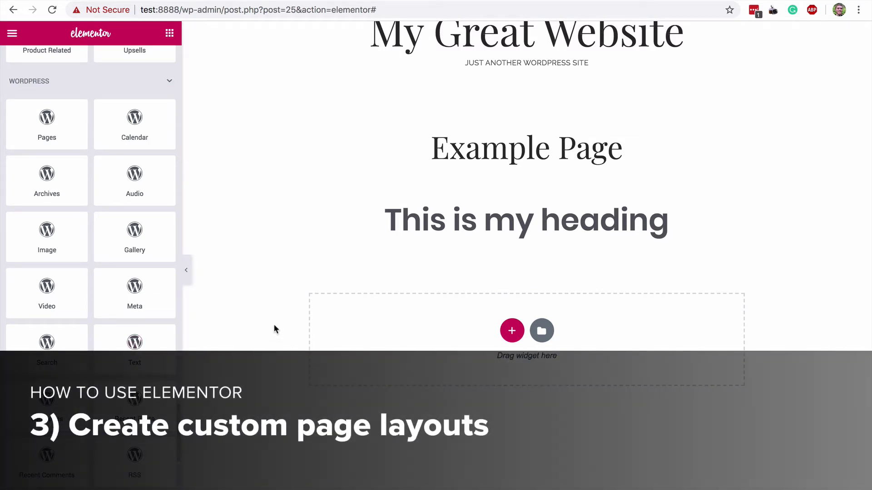
Insert a new section under the heading using the three-column structure.
left_click(259, 322)
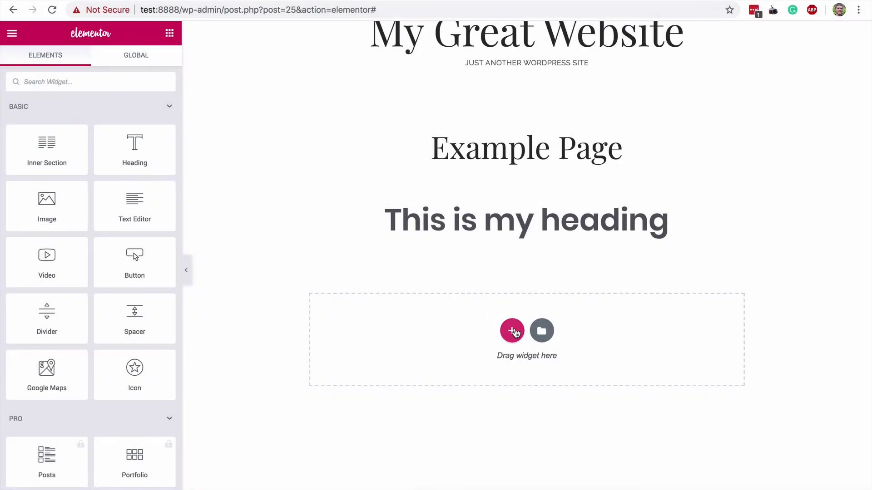
left_click(511, 330)
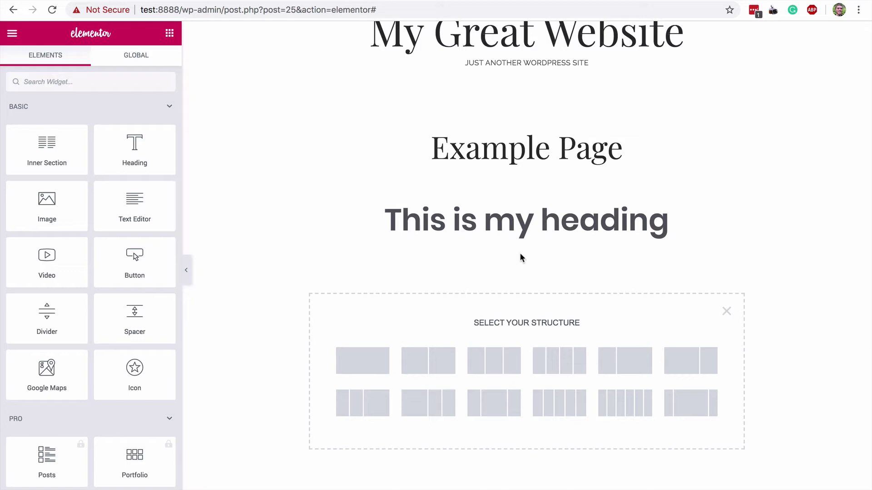
scroll(520, 257, "down", 2)
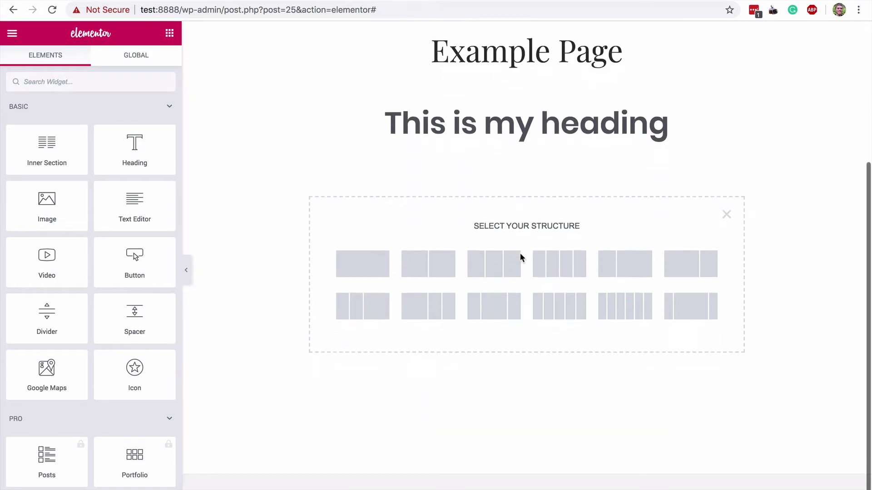
left_click(495, 269)
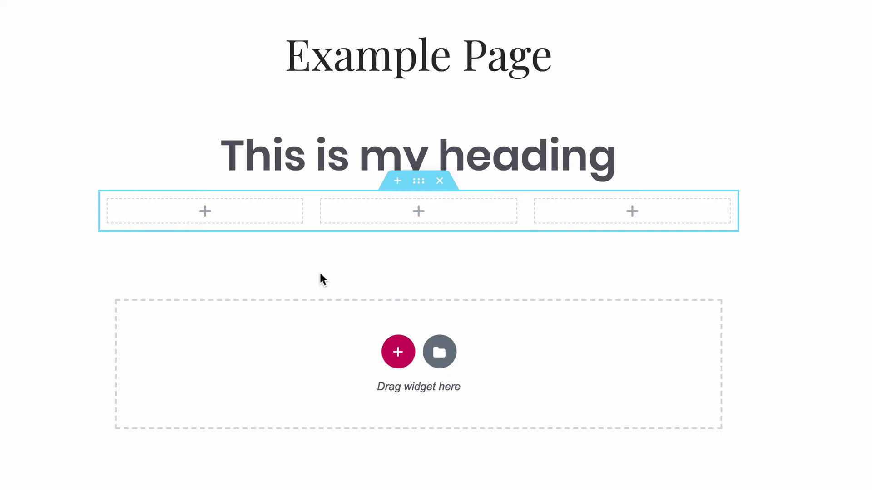
Add a single-column section and drag it beneath the three-column row, then select it.
left_click(397, 183)
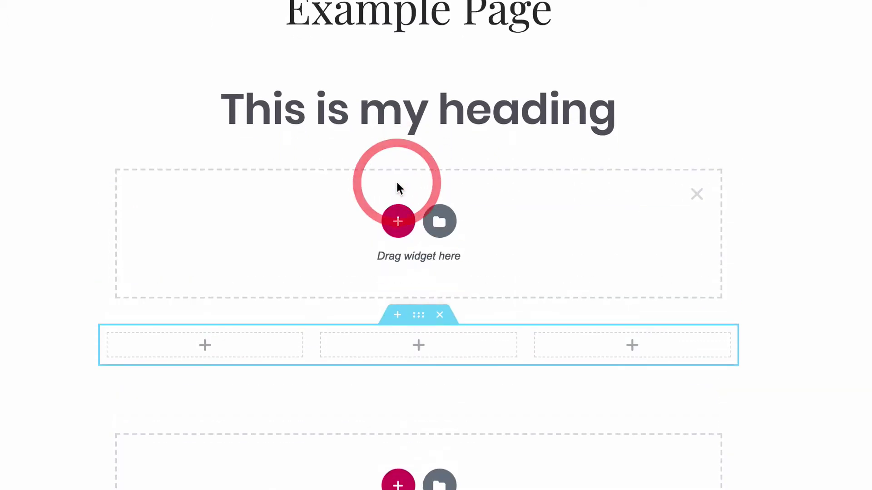
left_click(396, 217)
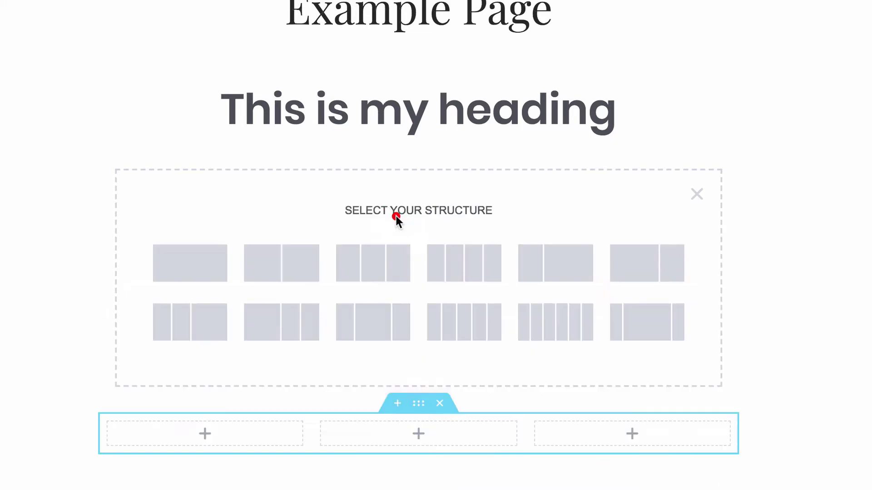
left_click(205, 261)
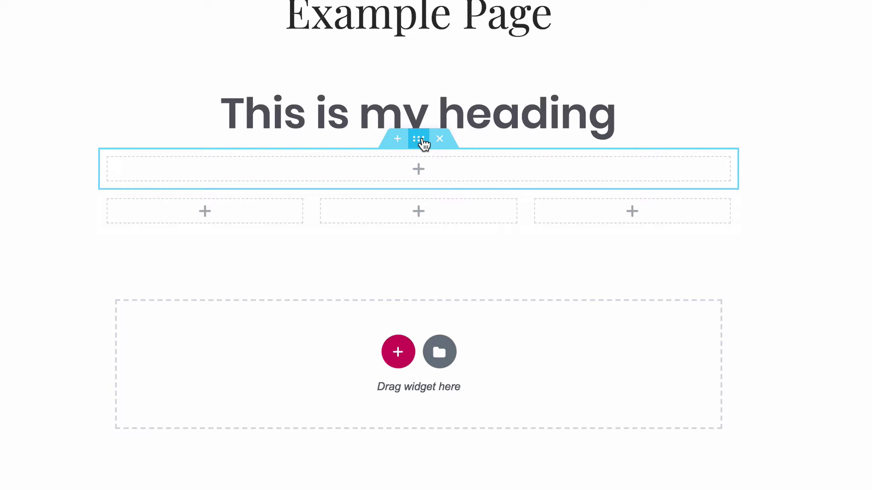
left_click_drag(419, 139, 421, 222)
left_click(406, 250)
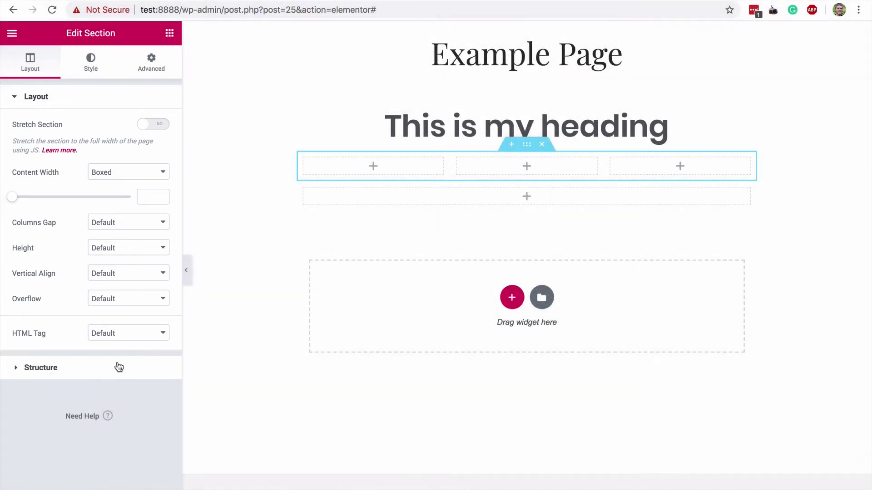
Expand the section's Structure presets, then show its Style tab.
left_click(115, 367)
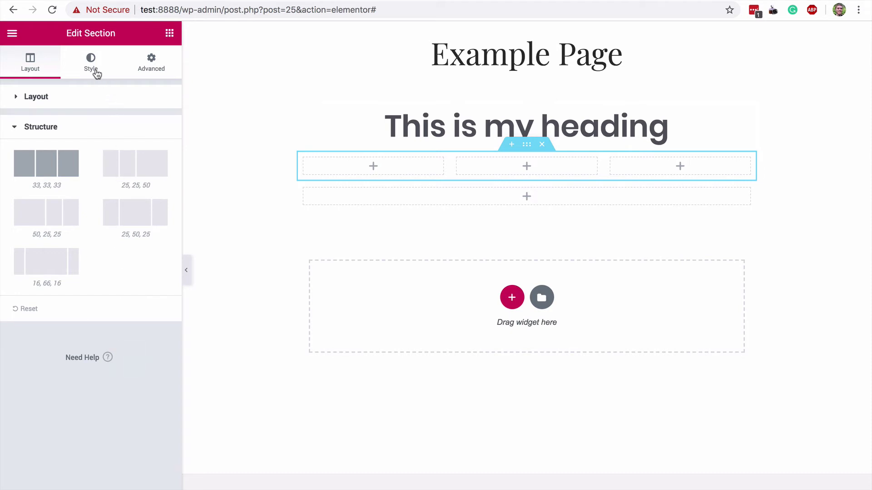
left_click(92, 67)
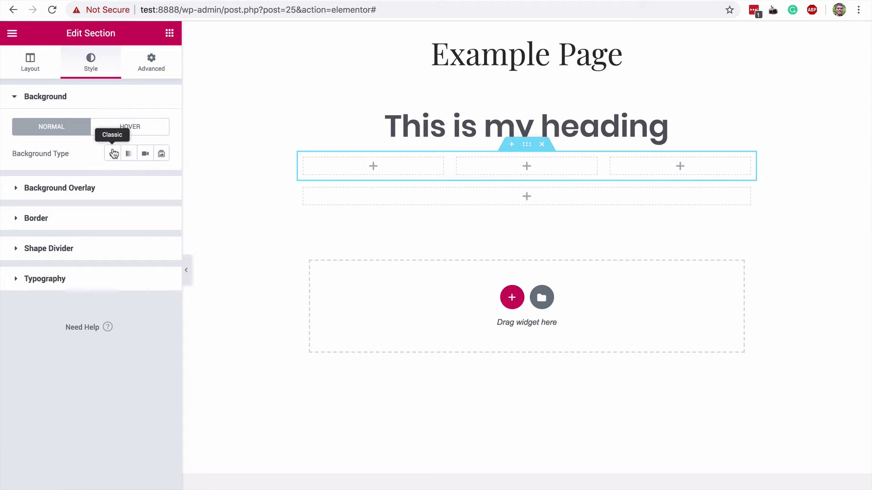
Give the section a Classic background in the green #61CE70 preset colour.
left_click(113, 153)
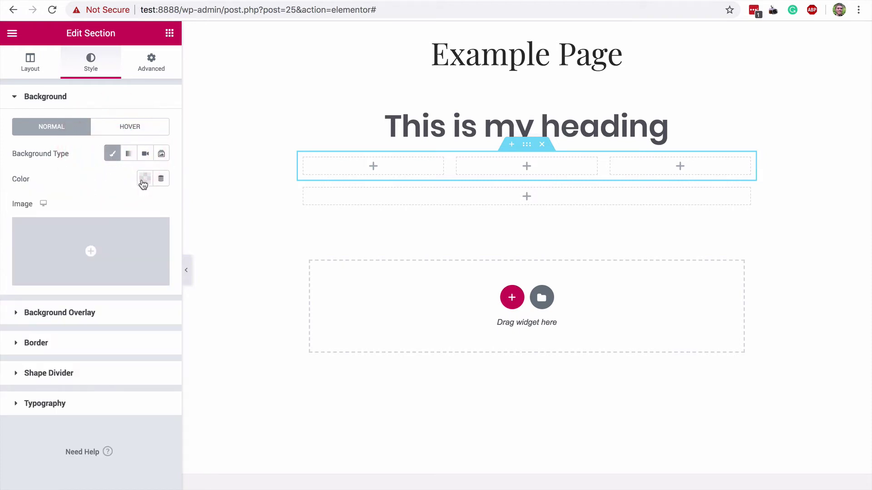
left_click(143, 181)
left_click(135, 207)
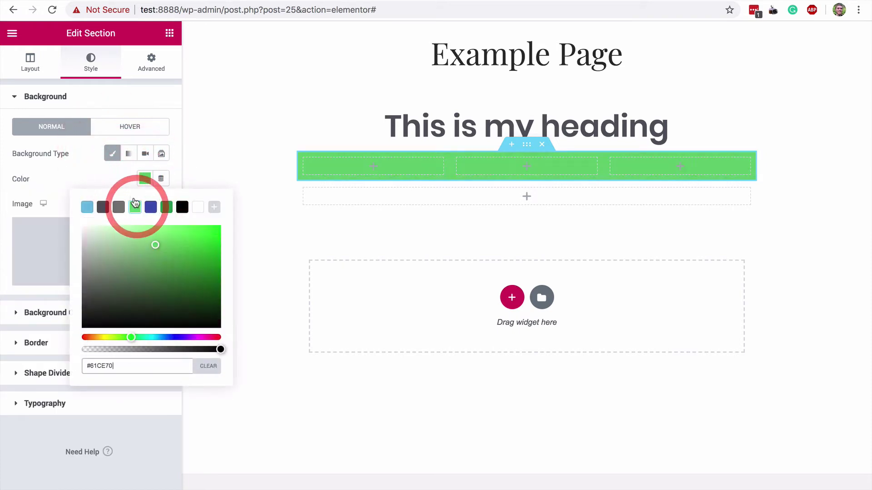
left_click(114, 176)
left_click(59, 94)
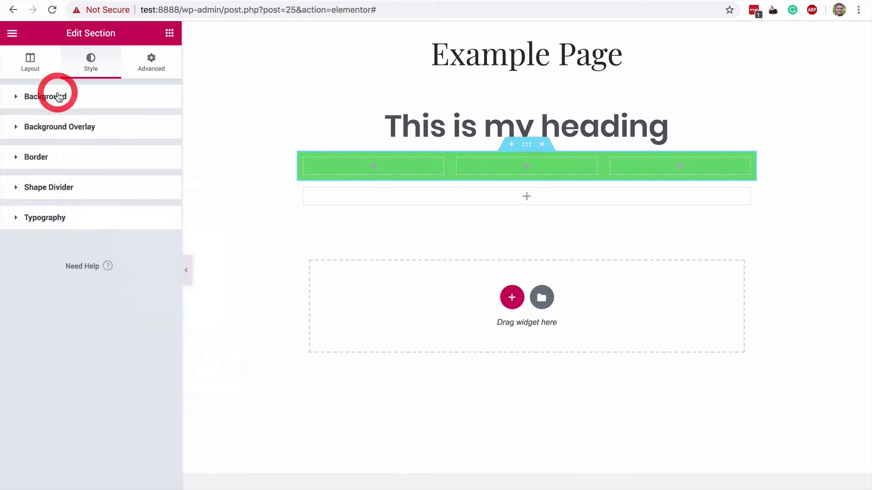
Try a Mountains shape divider on the section, then set the divider back to None.
left_click(64, 187)
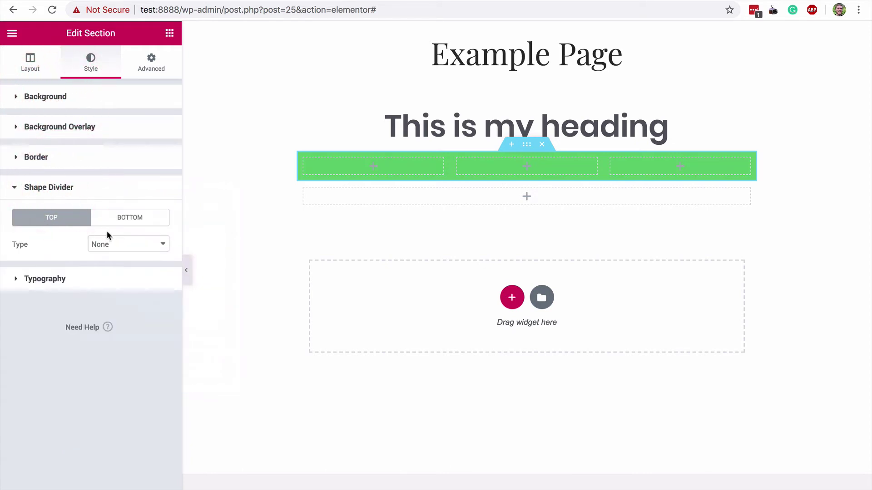
left_click(121, 245)
left_click(151, 254)
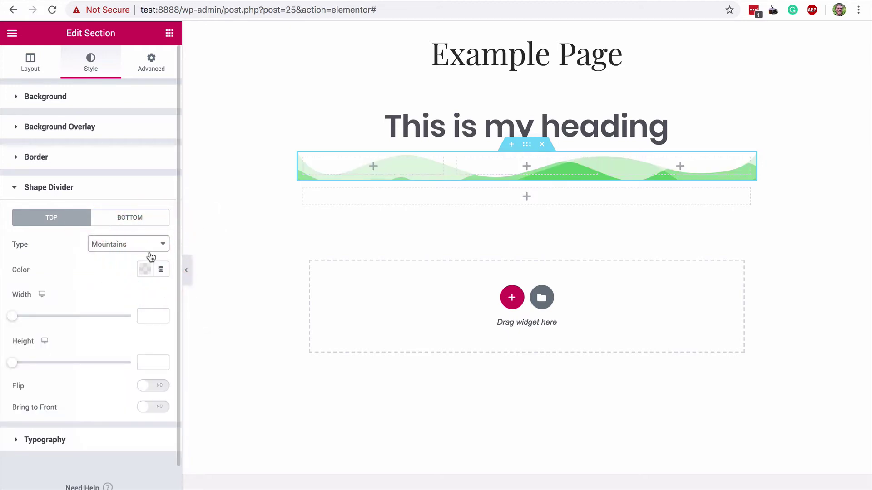
left_click(140, 248)
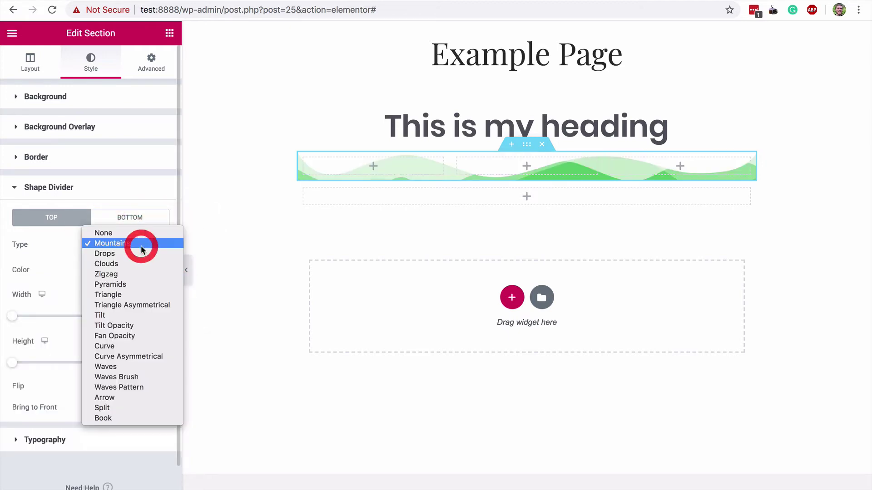
left_click(117, 237)
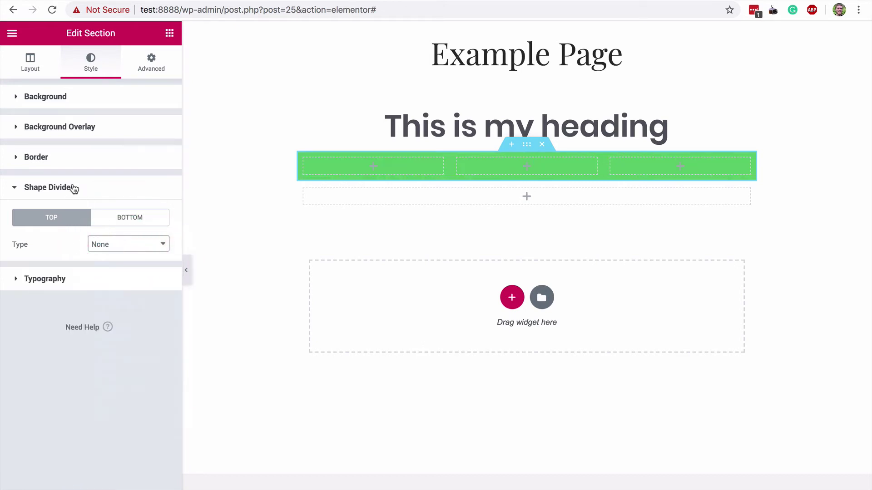
left_click(72, 188)
Select the green section's left column and review its Layout, Style and Advanced tabs, ending on Style.
left_click(150, 59)
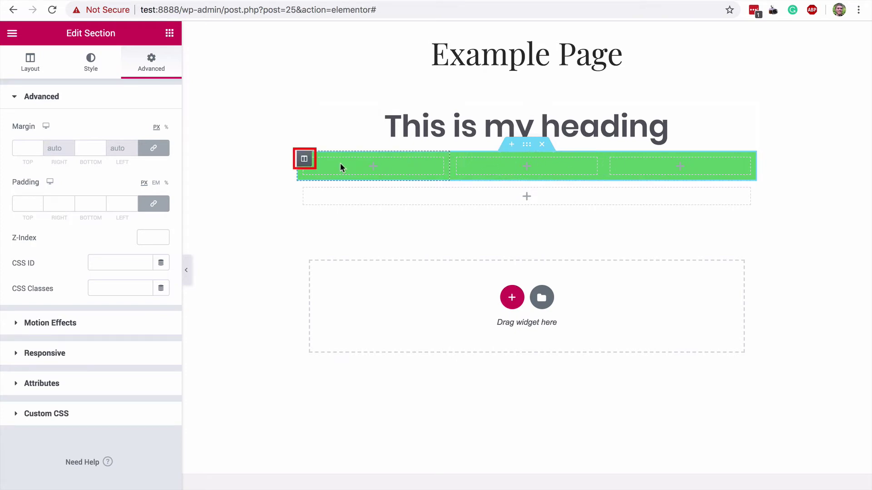
left_click(304, 160)
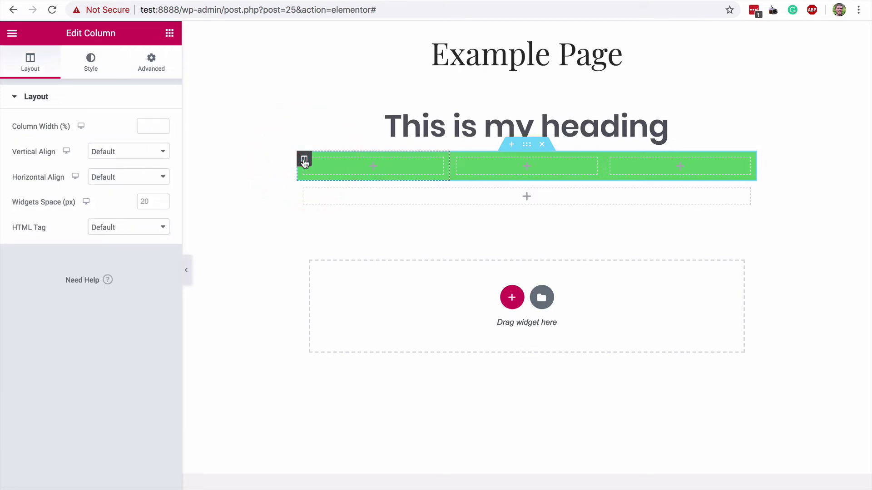
left_click(93, 65)
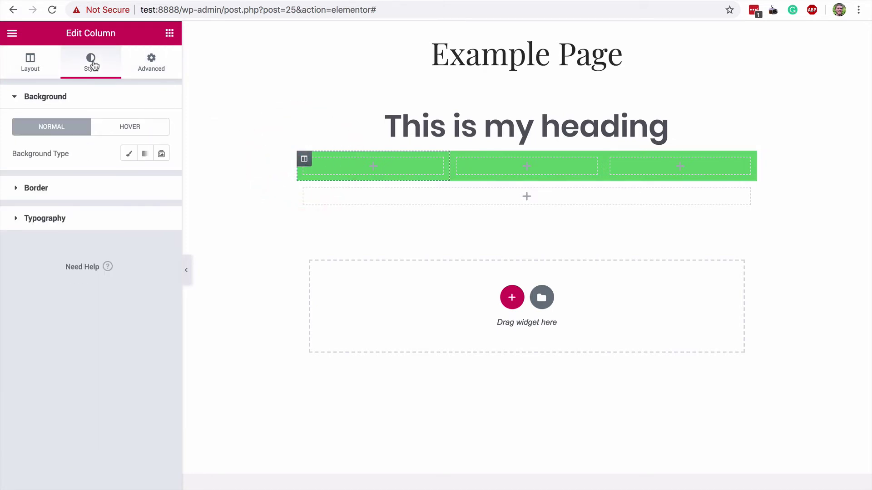
left_click(152, 65)
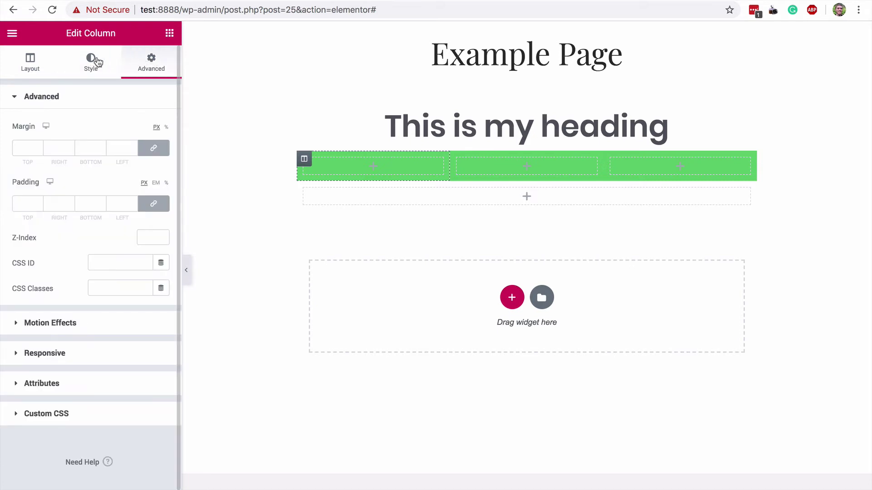
left_click(96, 61)
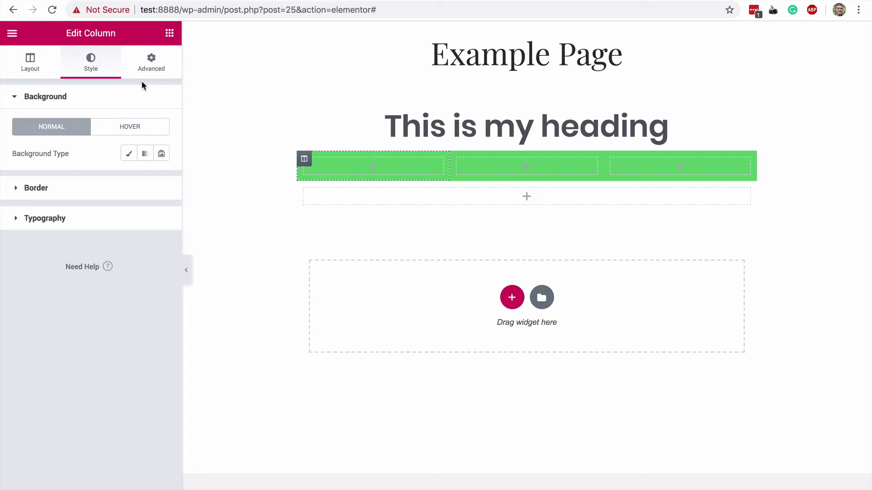
left_click(41, 66)
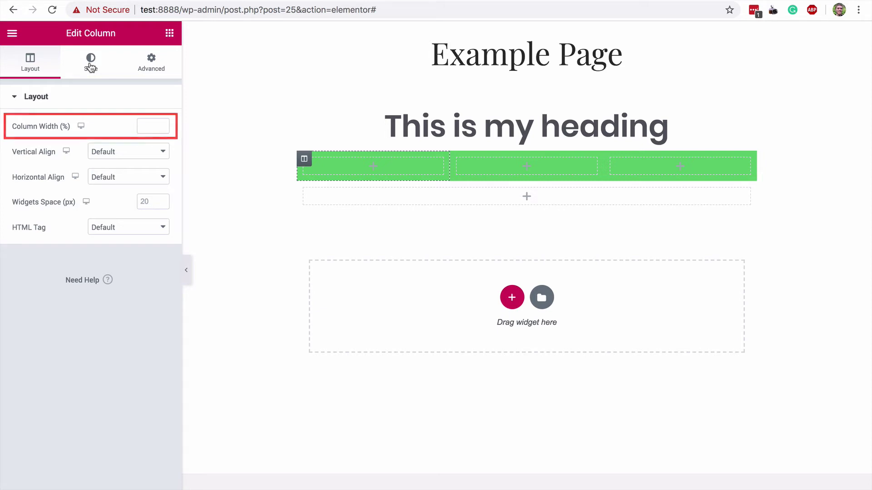
left_click(90, 66)
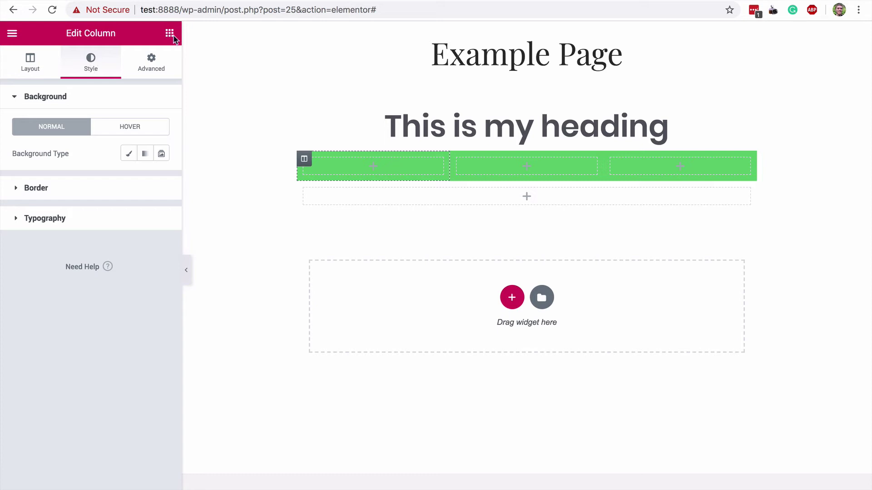
Deselect the column so the panel shows the widget list again.
left_click(227, 103)
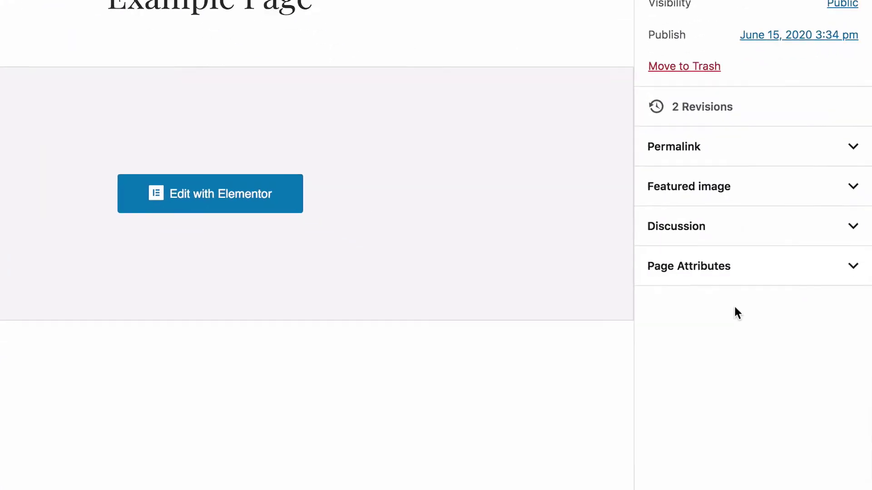
Set the page template to Landing Page with Header and reopen Example Page in Elementor.
left_click(775, 238)
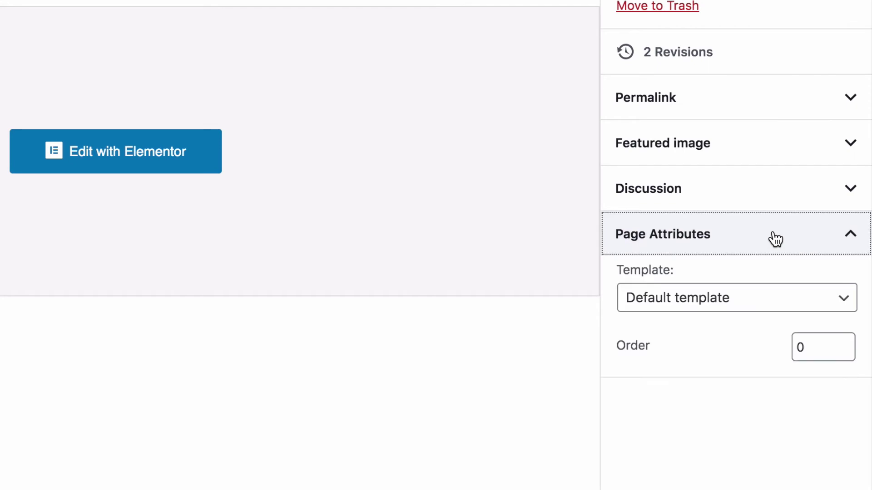
left_click(764, 303)
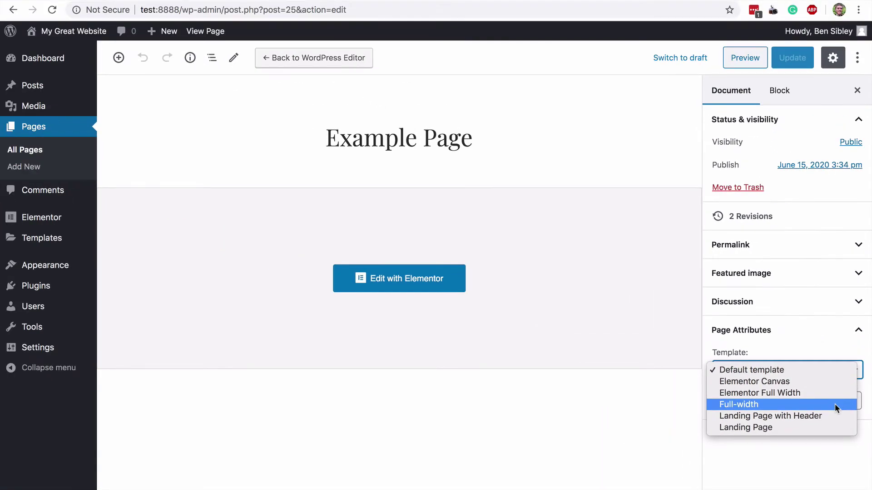
left_click(804, 416)
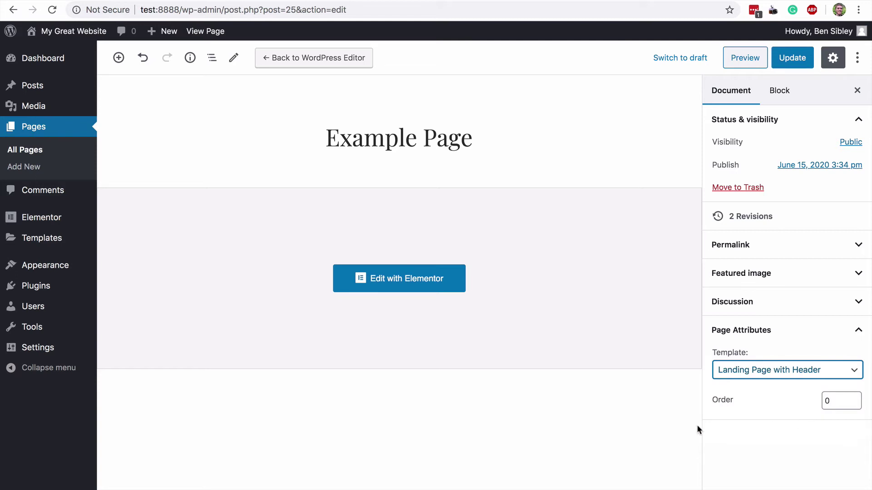
left_click(547, 411)
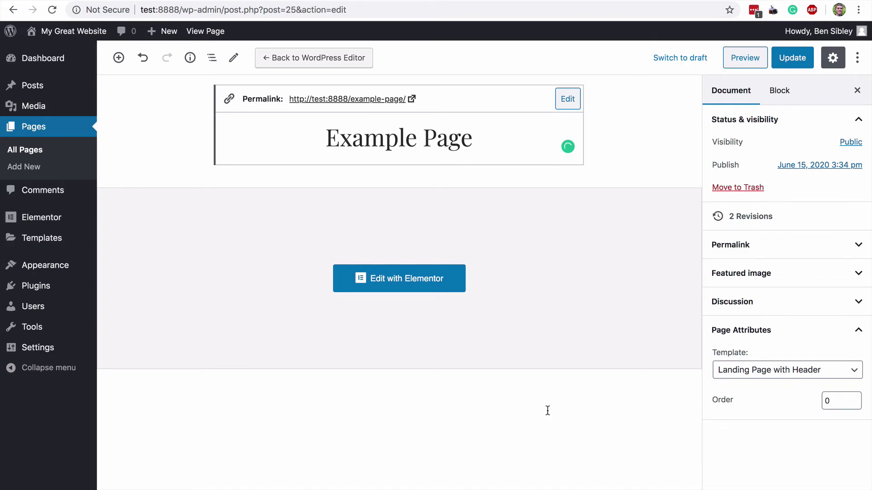
left_click(253, 155)
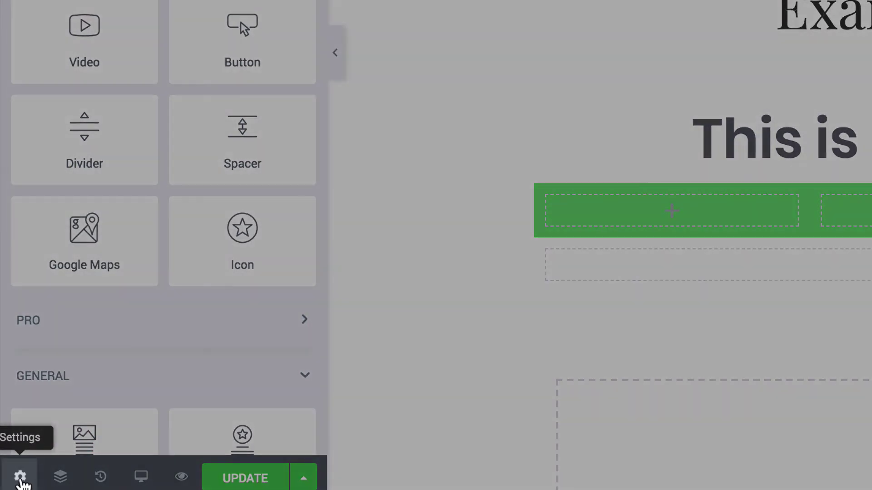
In page settings, switch Page Layout to Elementor Canvas, removing the site header and title.
left_click(20, 477)
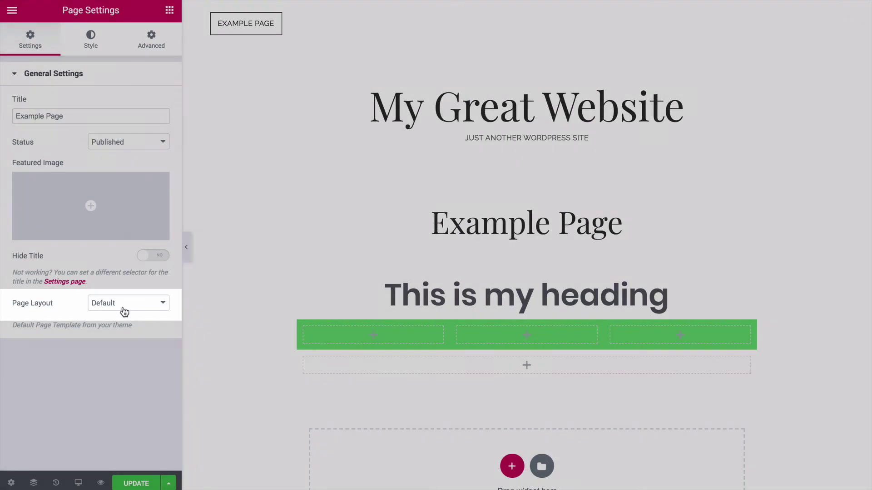
left_click(119, 303)
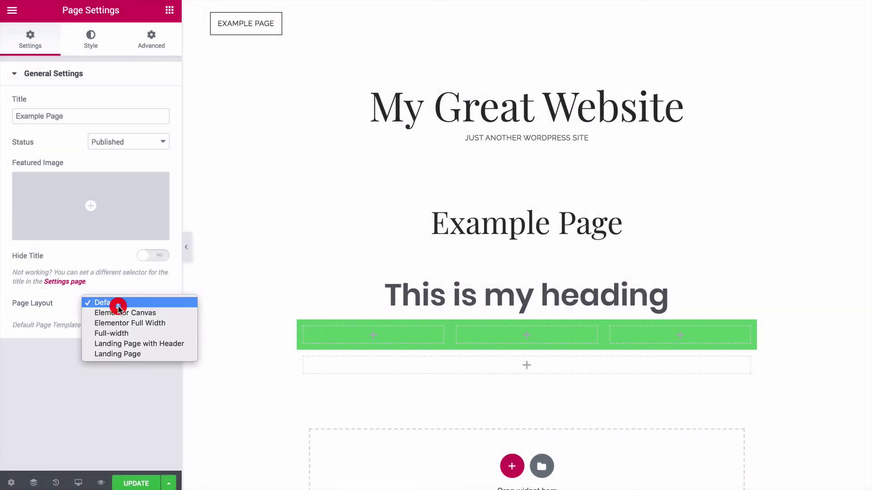
left_click(126, 314)
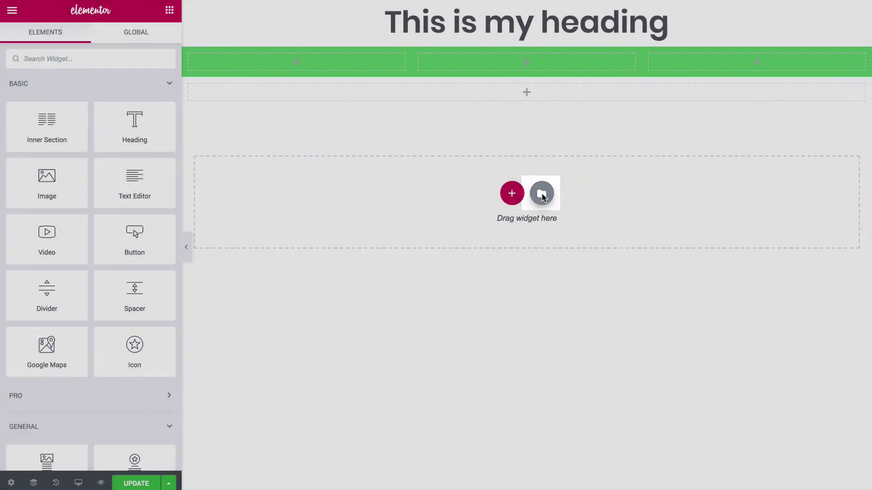
Insert the Strategy planning block from the template library's Blocks beneath the green section.
left_click(542, 195)
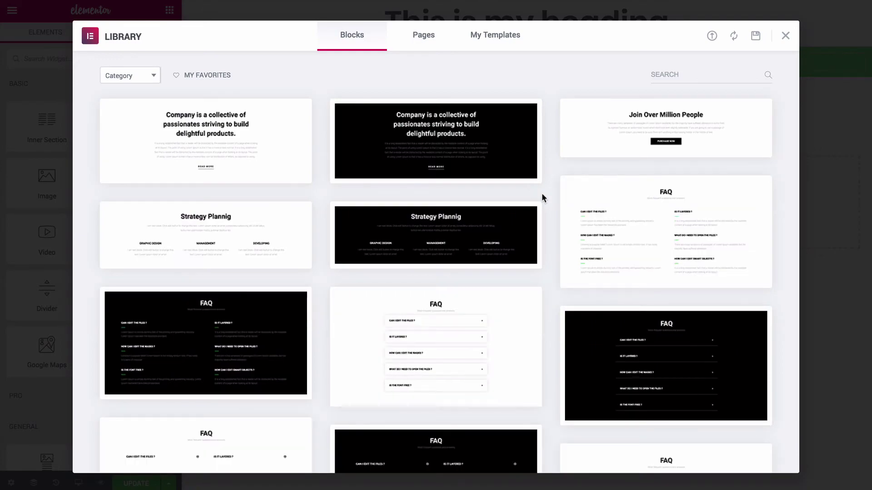
scroll(541, 192, "down", 15)
scroll(542, 193, "down", 4)
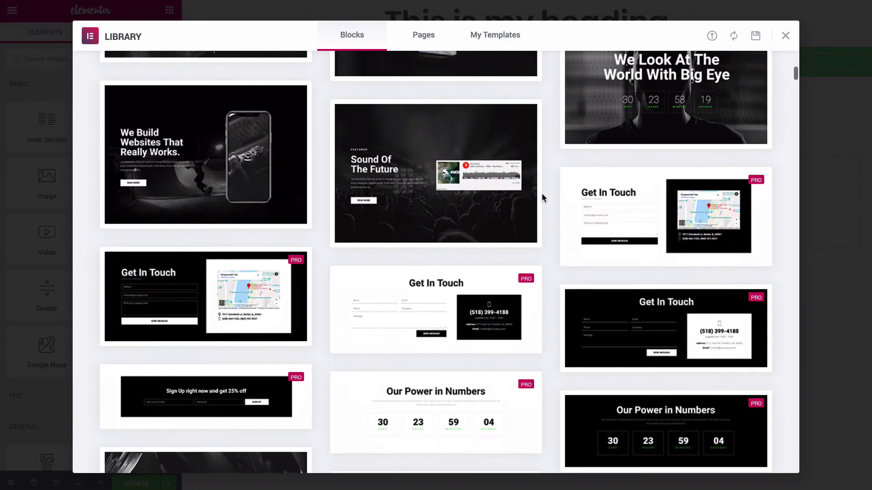
scroll(541, 194, "up", 20)
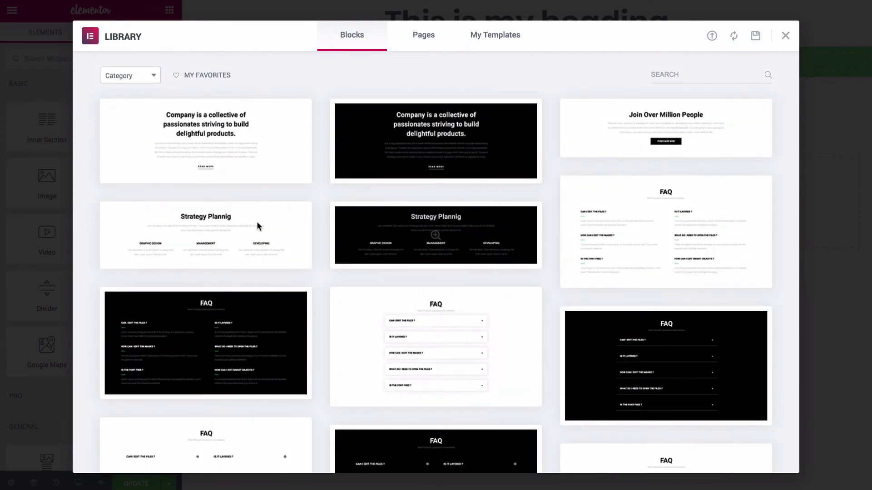
mouse_move(231, 234)
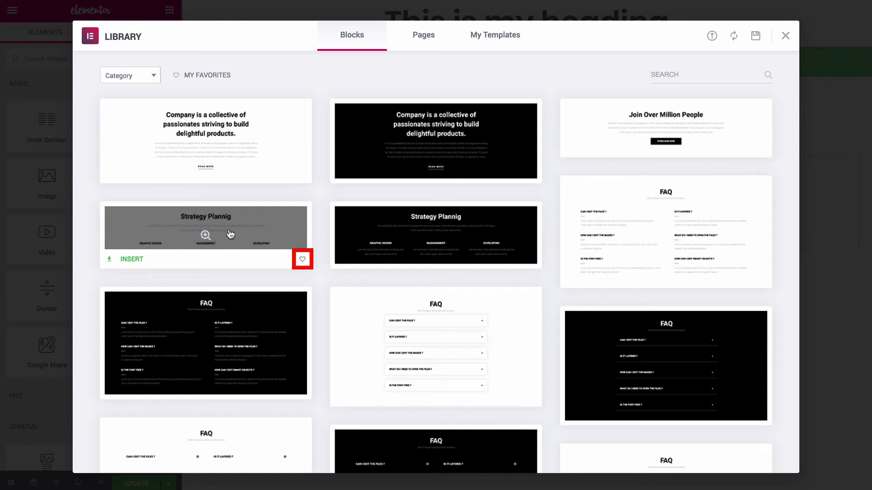
left_click(135, 261)
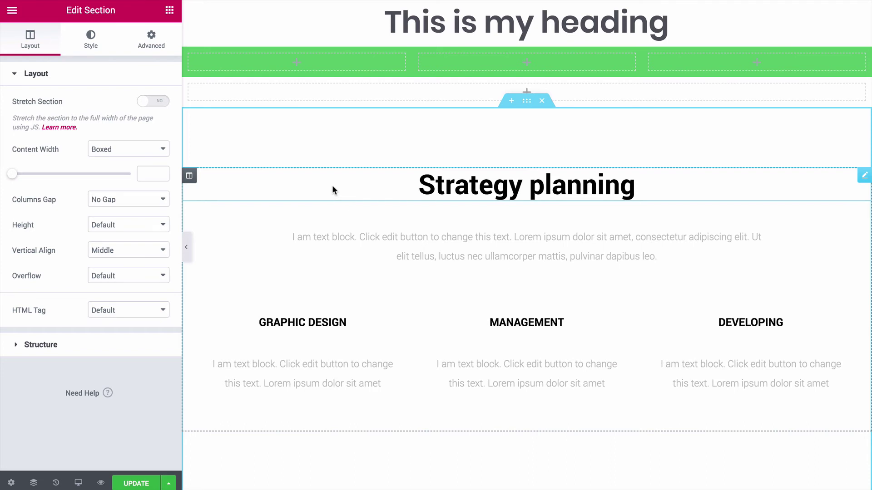
Add a section above Strategy planning and insert the Features category's Power best Service block.
left_click(511, 100)
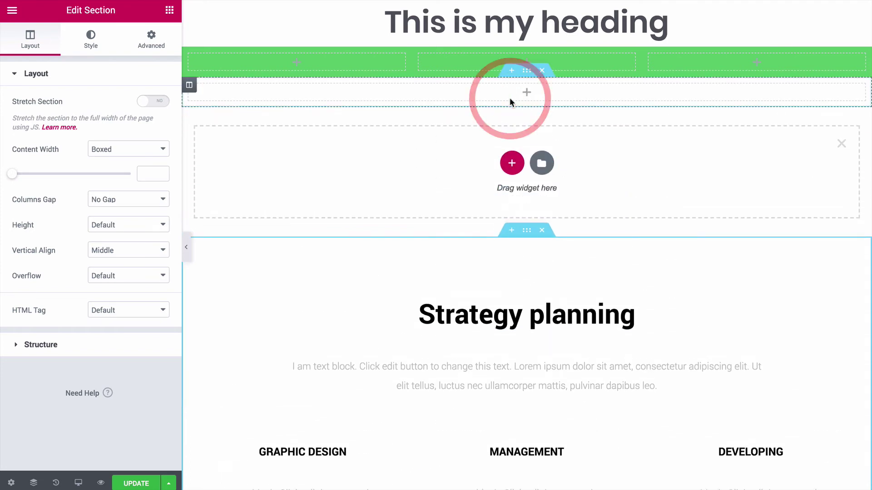
left_click(542, 163)
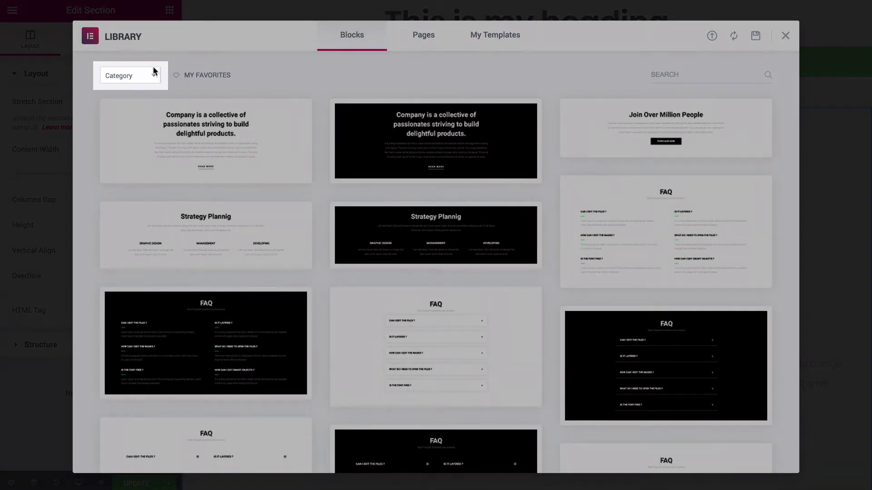
left_click(152, 75)
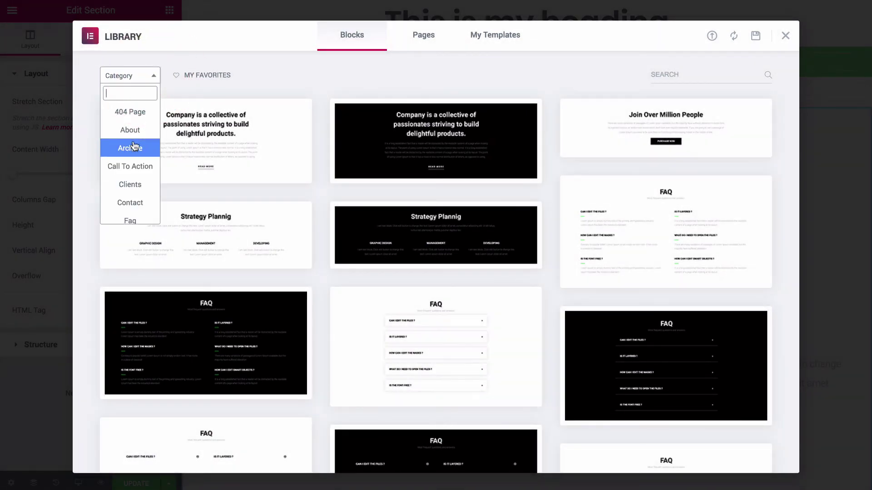
scroll(132, 143, "down", 5)
scroll(134, 144, "up", 5)
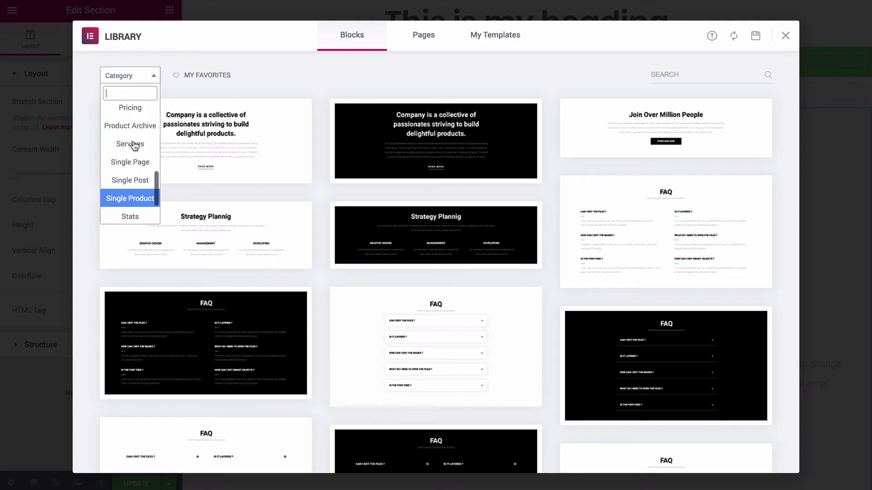
scroll(134, 145, "up", 3)
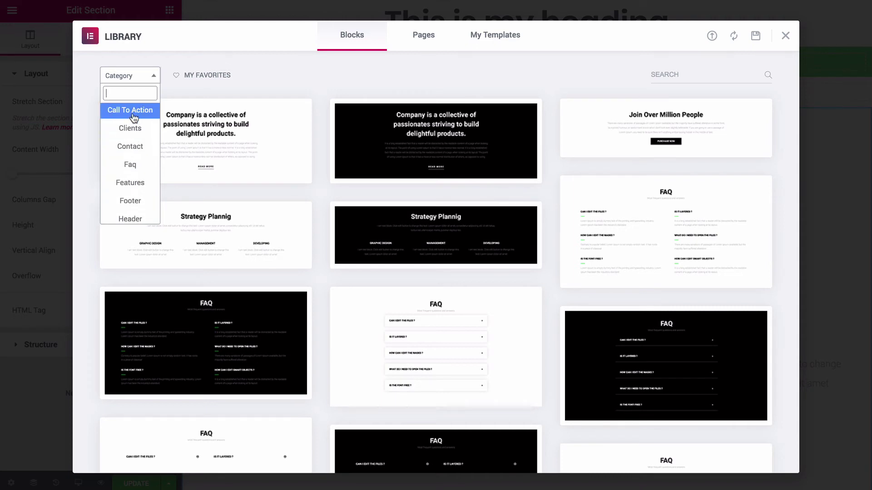
scroll(134, 118, "down", 1)
scroll(134, 118, "down", 1)
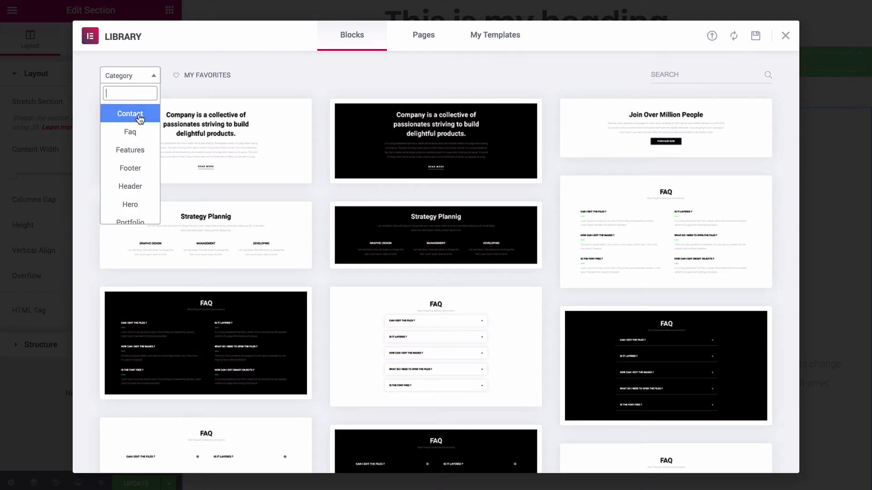
left_click(142, 155)
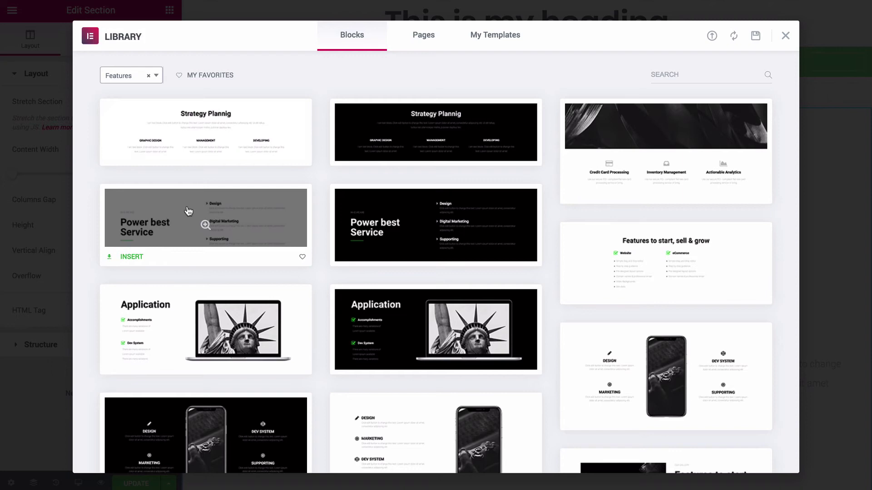
left_click(132, 257)
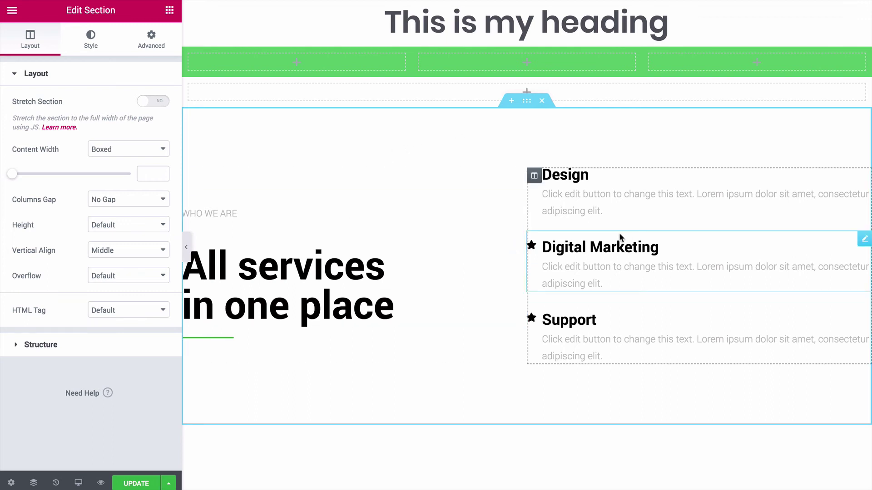
left_click(243, 213)
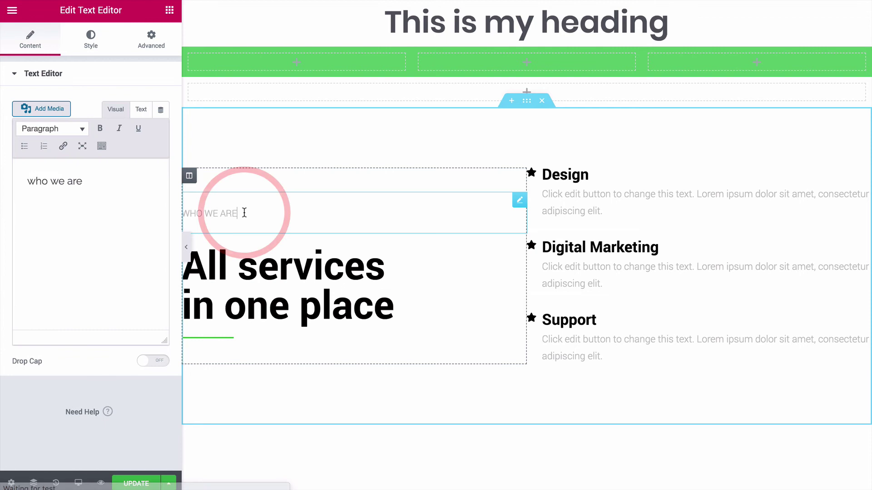
left_click(399, 284)
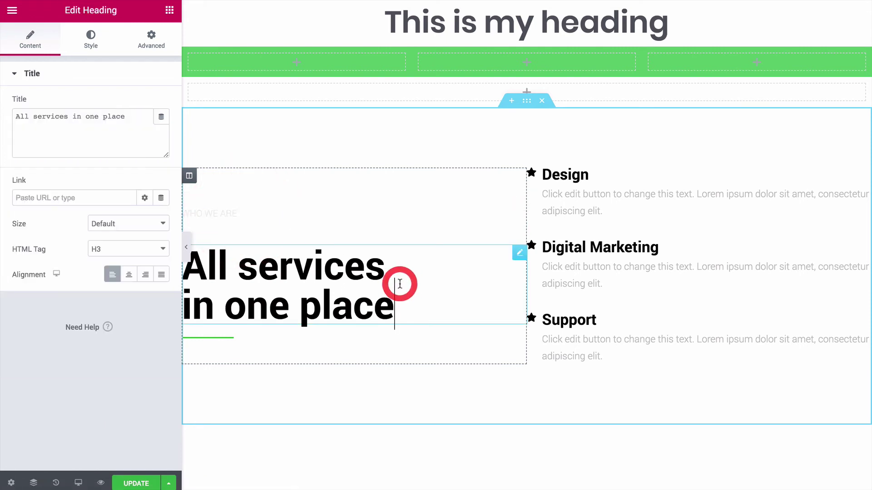
left_click(663, 183)
left_click(676, 249)
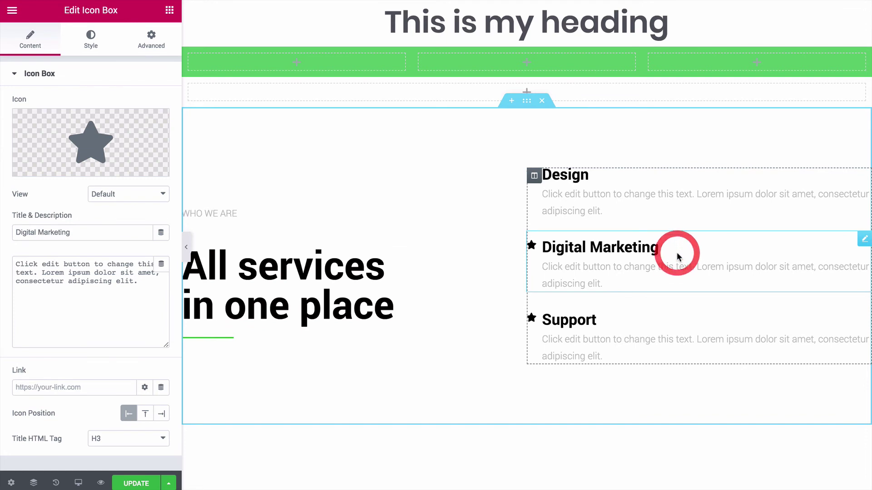
left_click(636, 340)
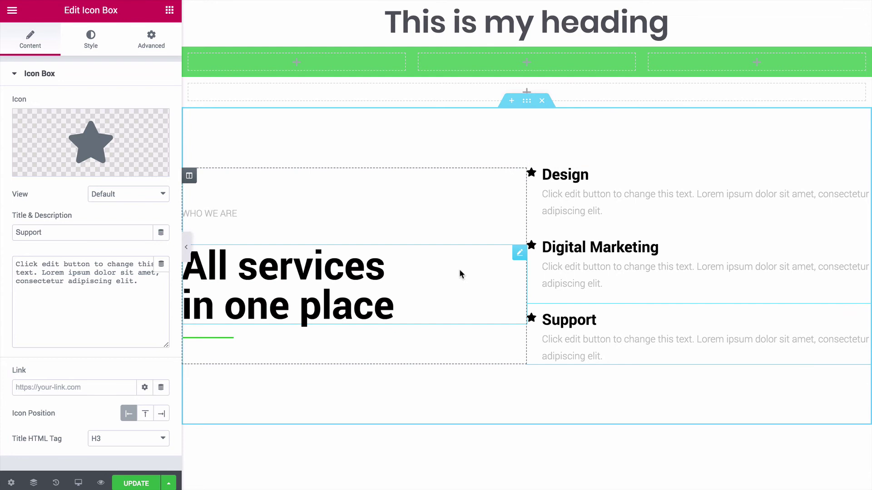
scroll(459, 269, "down", 4)
scroll(459, 269, "up", 3)
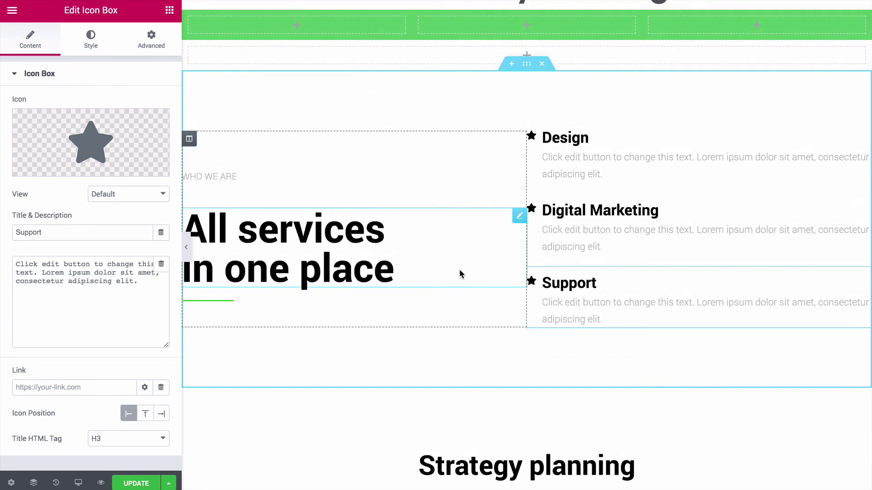
scroll(460, 269, "up", 1)
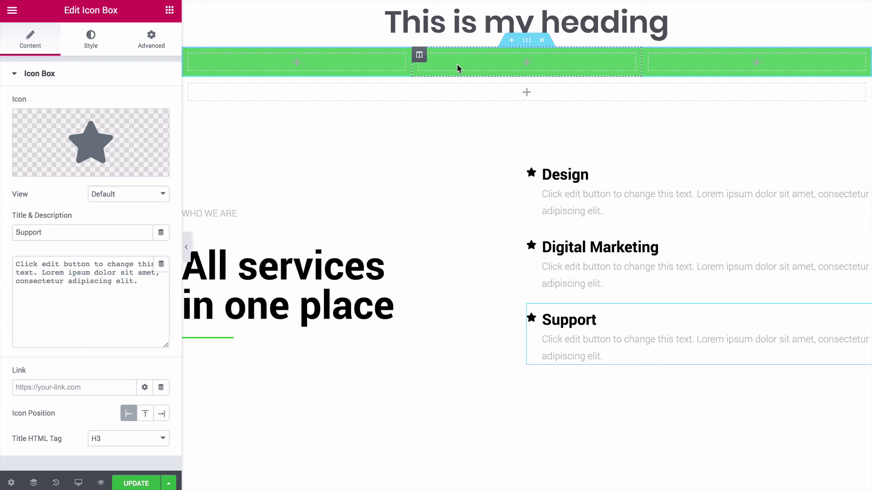
Add a section above the green section and insert the Homepage – Restaurant page template from the library's Pages.
left_click(511, 40)
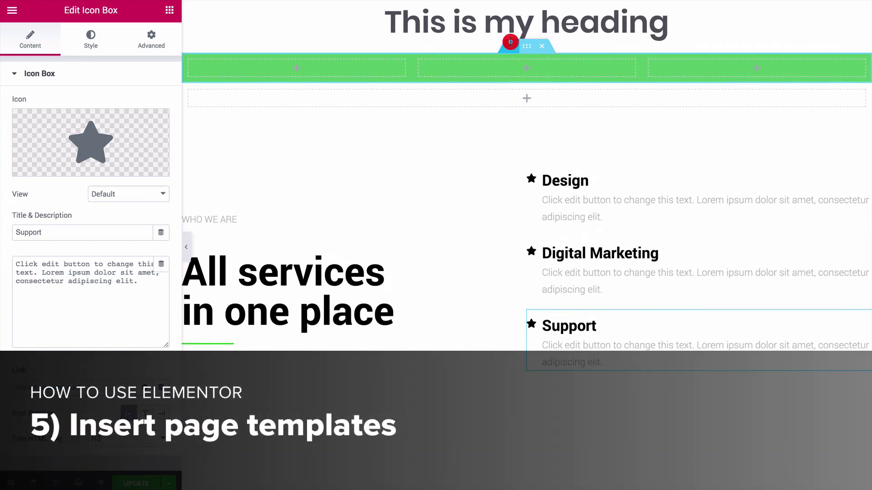
left_click(541, 102)
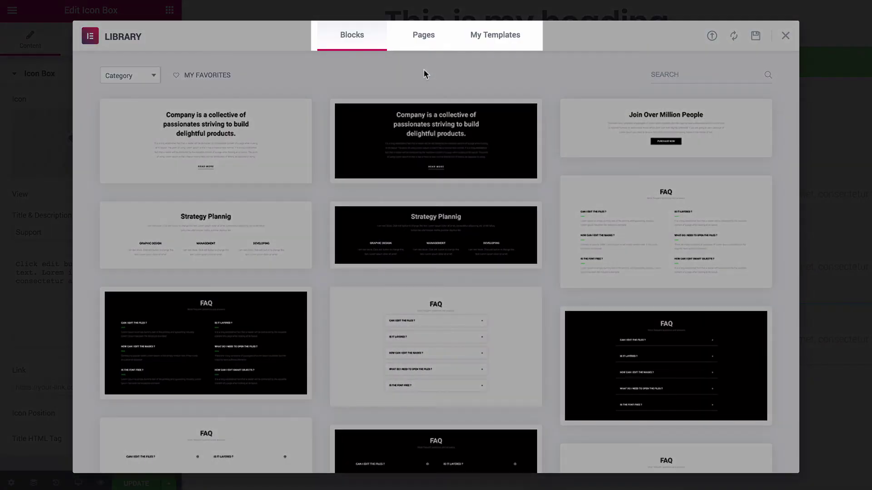
left_click(425, 35)
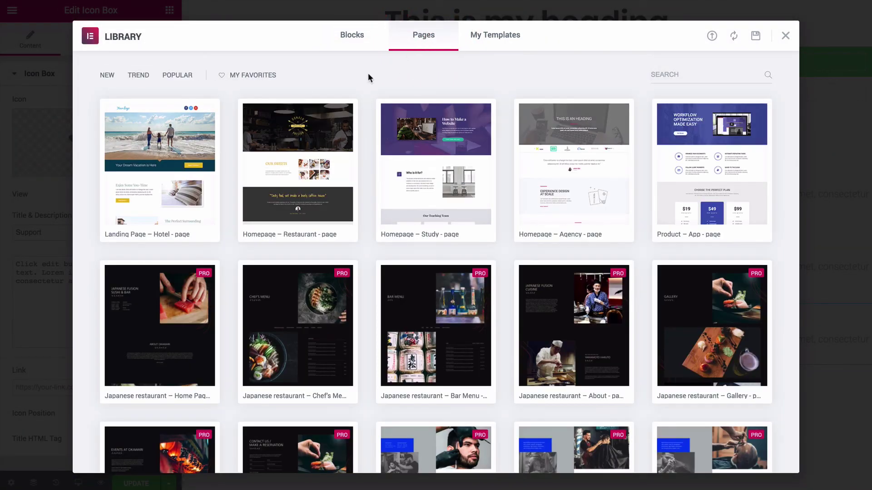
scroll(358, 75, "down", 10)
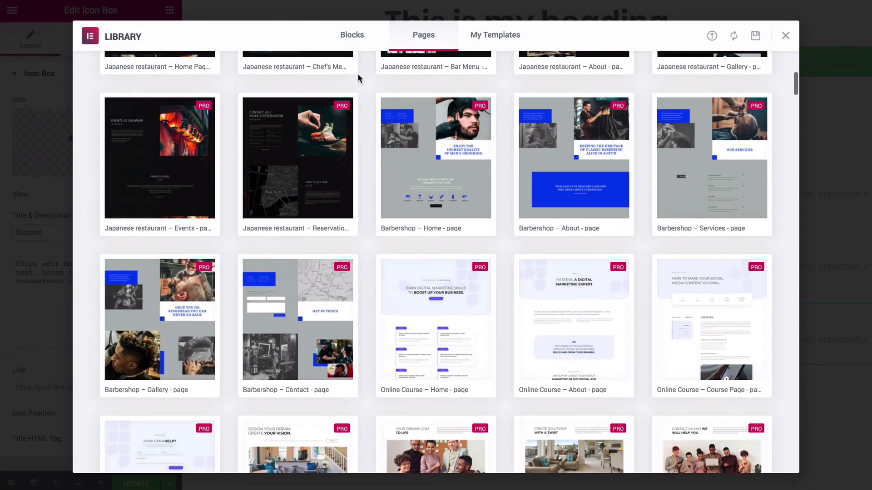
scroll(358, 75, "down", 12)
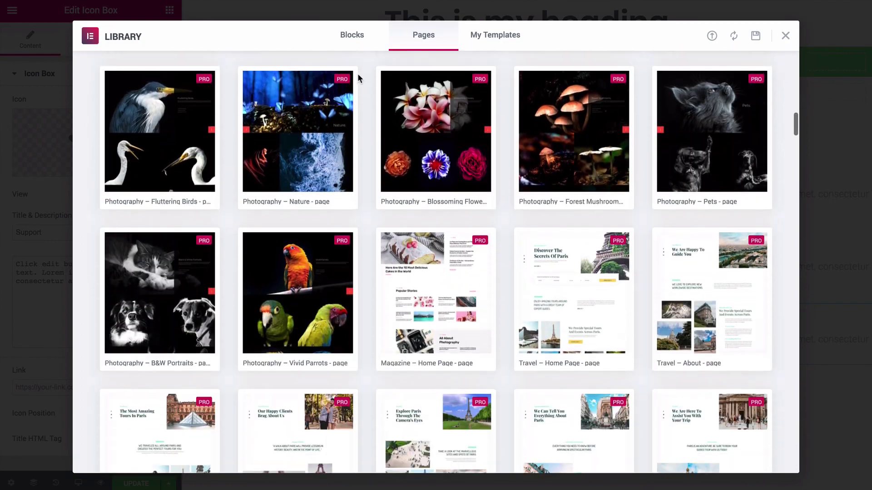
scroll(358, 76, "down", 5)
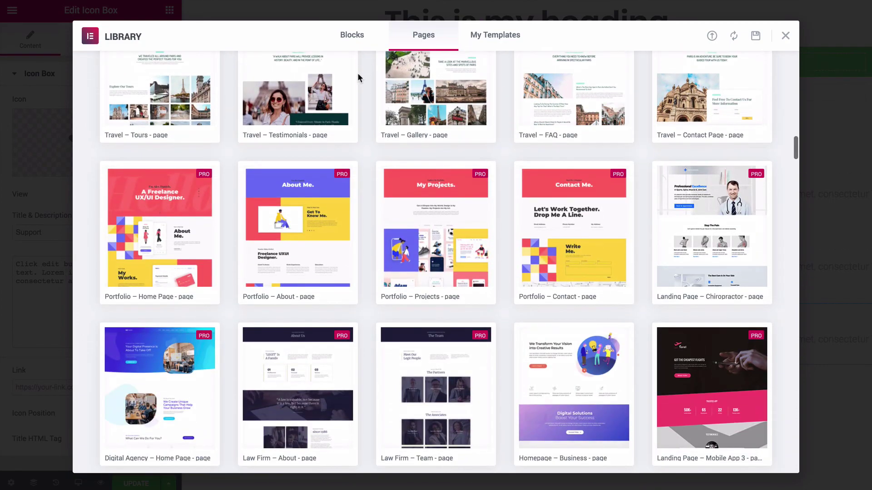
scroll(357, 75, "up", 15)
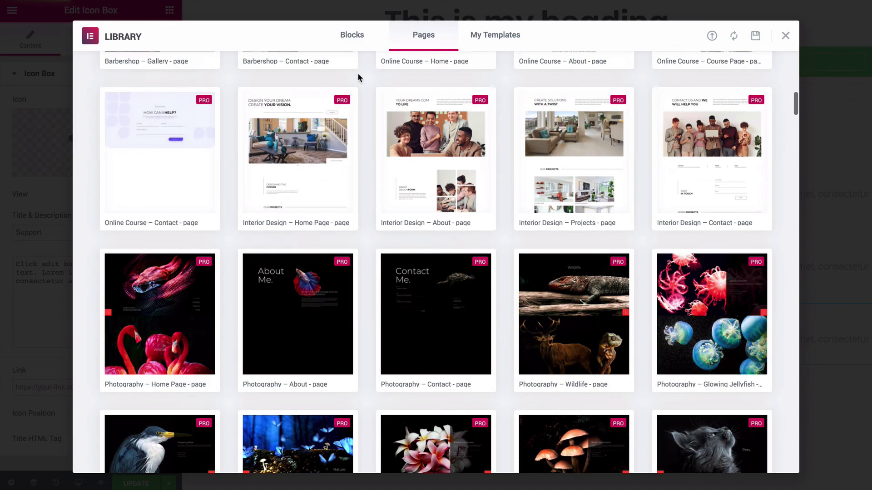
scroll(358, 72, "up", 10)
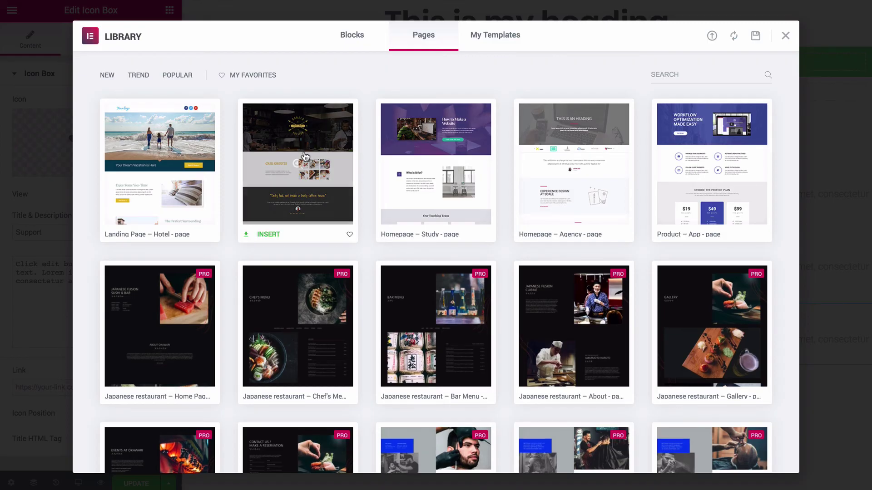
left_click(262, 235)
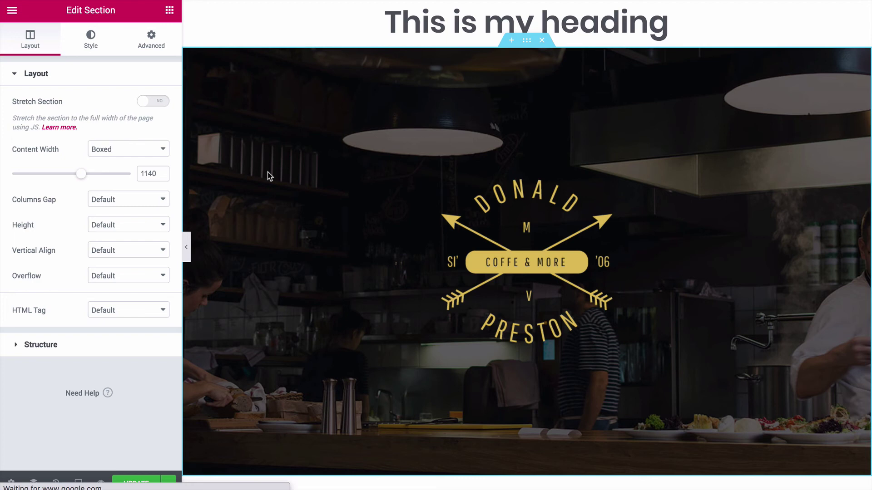
scroll(269, 176, "down", 10)
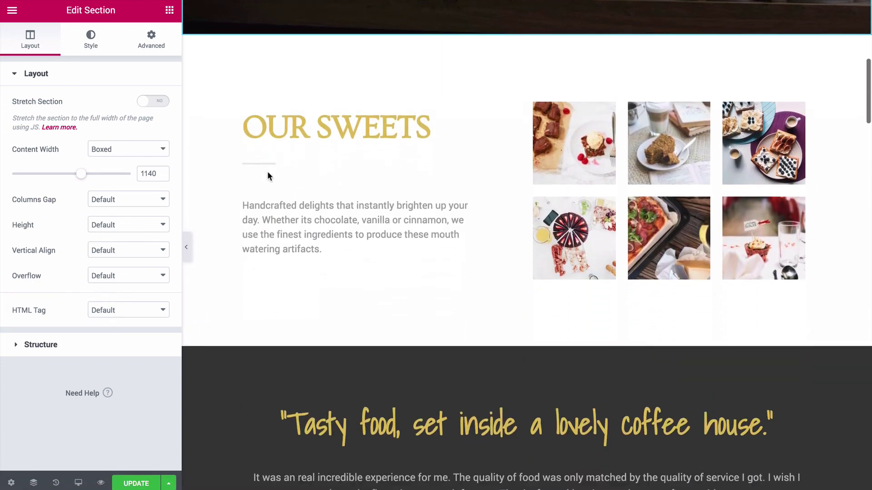
scroll(268, 176, "down", 10)
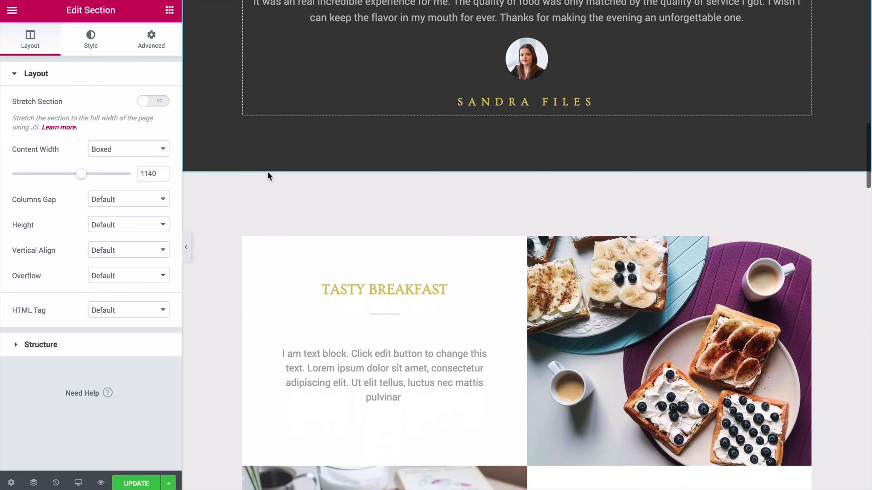
scroll(268, 172, "down", 4)
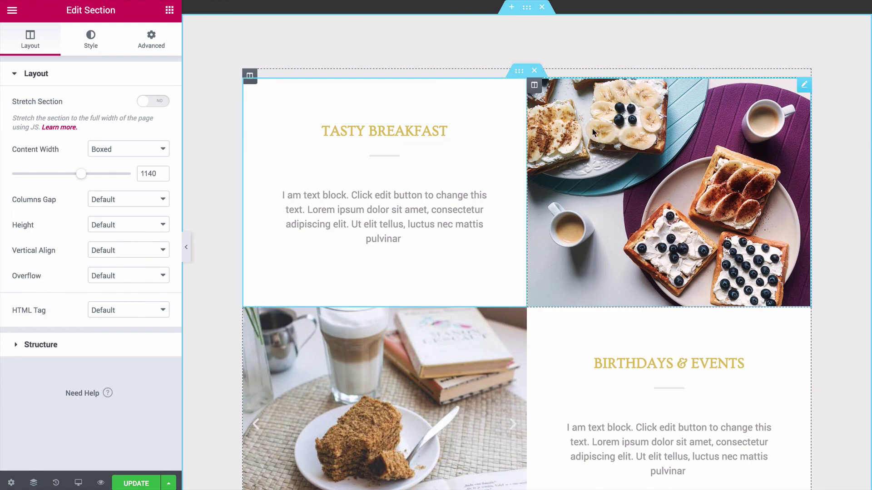
left_click(590, 185)
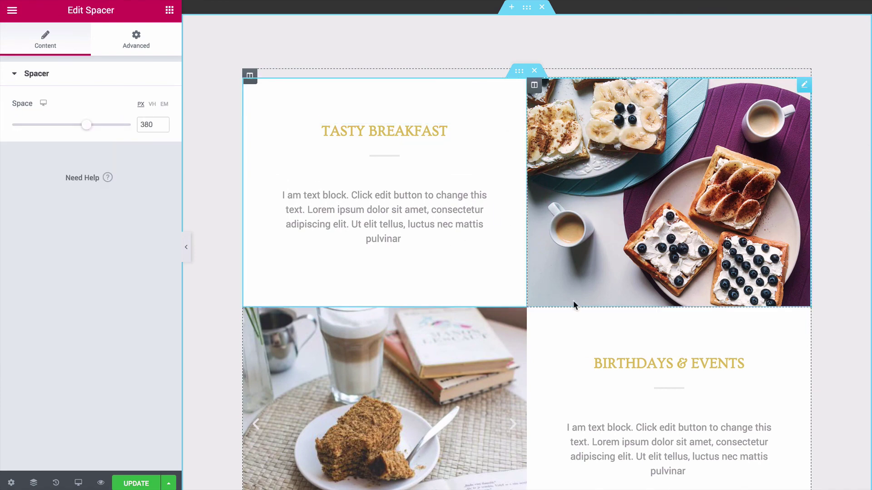
scroll(573, 301, "down", 5)
left_click(641, 207)
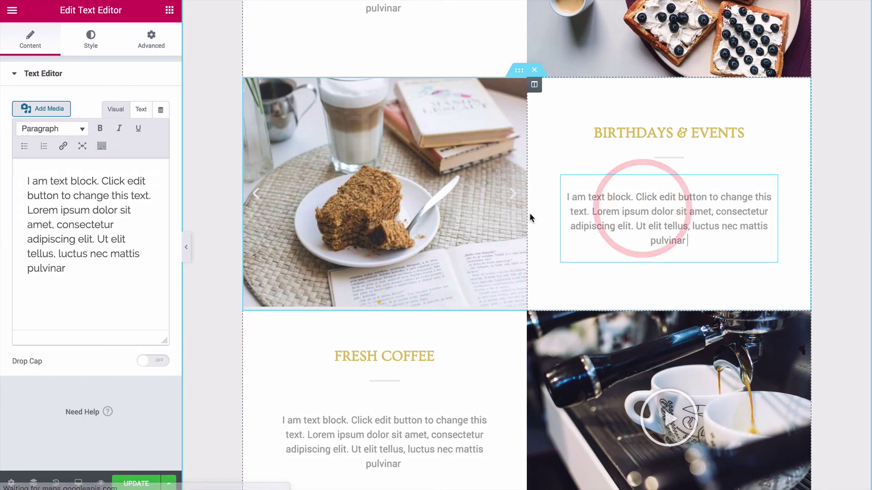
scroll(529, 213, "down", 4)
left_click(403, 206)
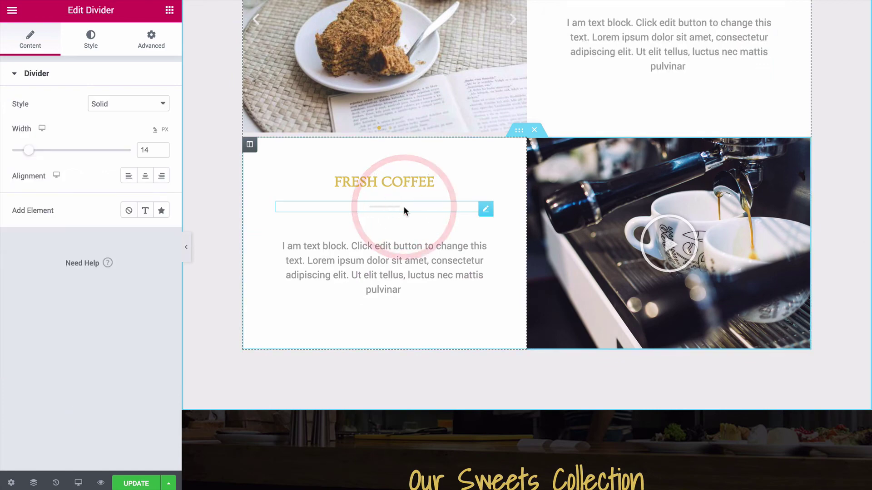
scroll(503, 171, "down", 10)
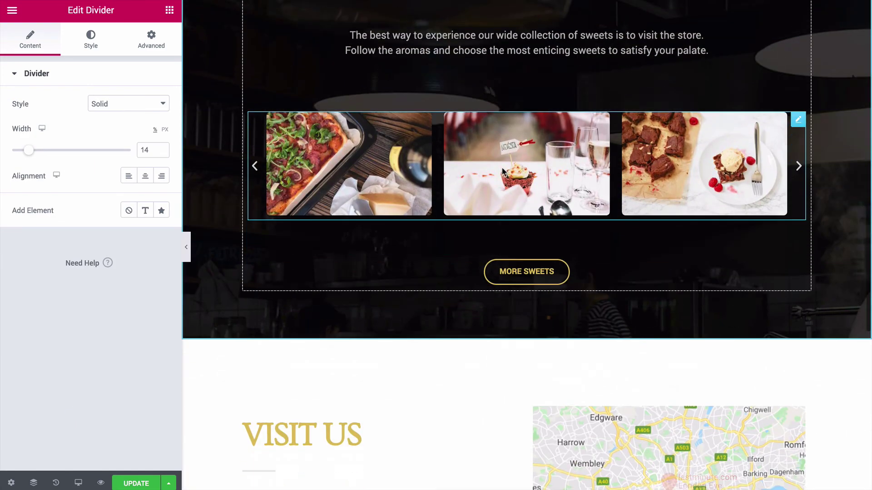
scroll(503, 171, "down", 10)
scroll(503, 171, "up", 4)
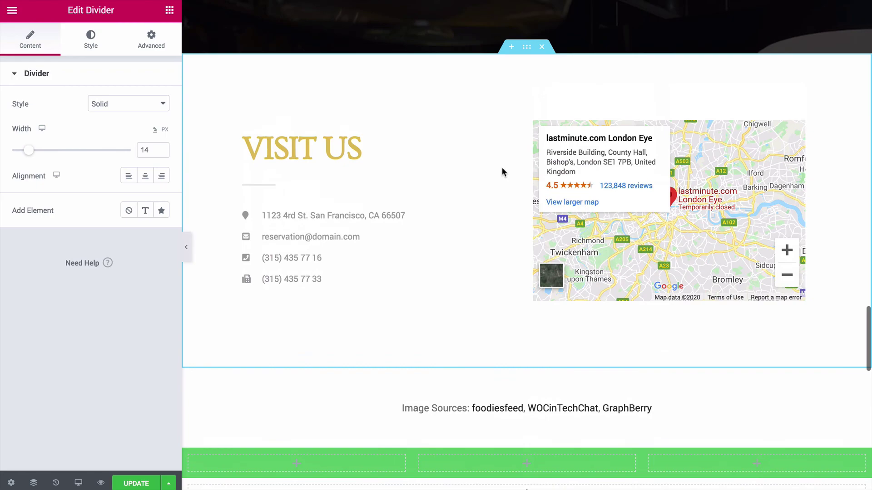
scroll(502, 173, "up", 20)
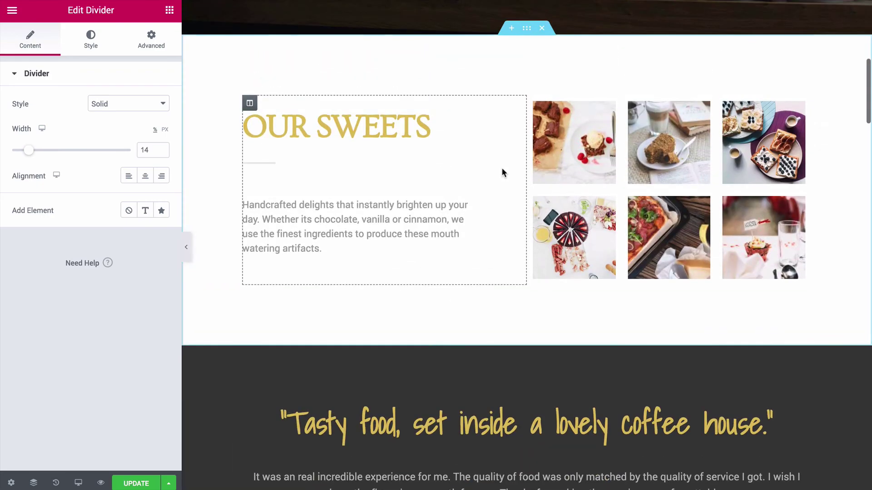
scroll(503, 173, "up", 1)
left_click(420, 91)
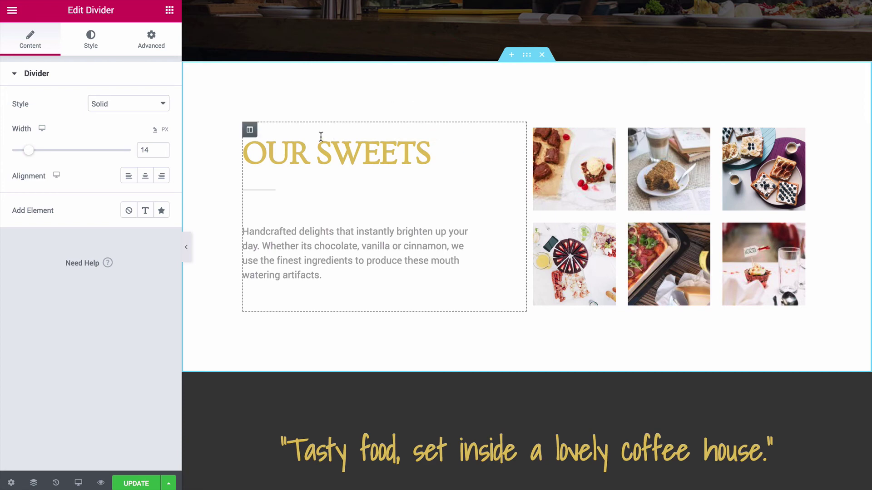
left_click(189, 248)
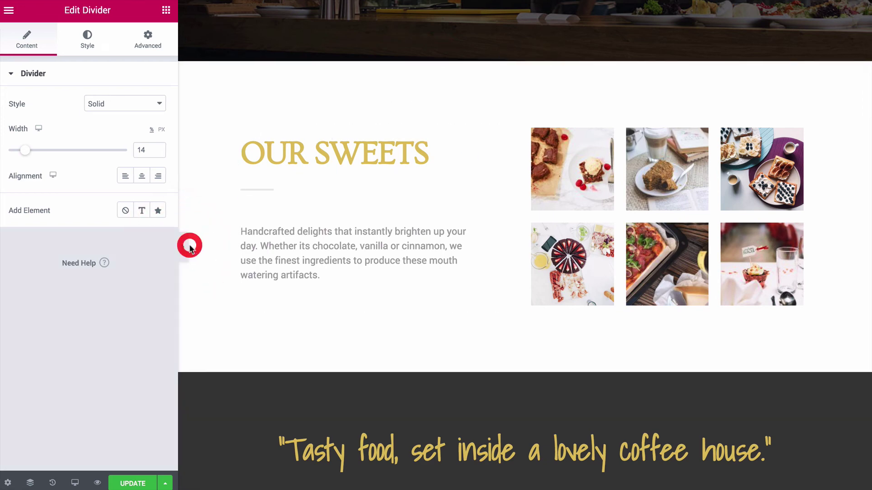
scroll(370, 170, "up", 5)
scroll(371, 170, "up", 3)
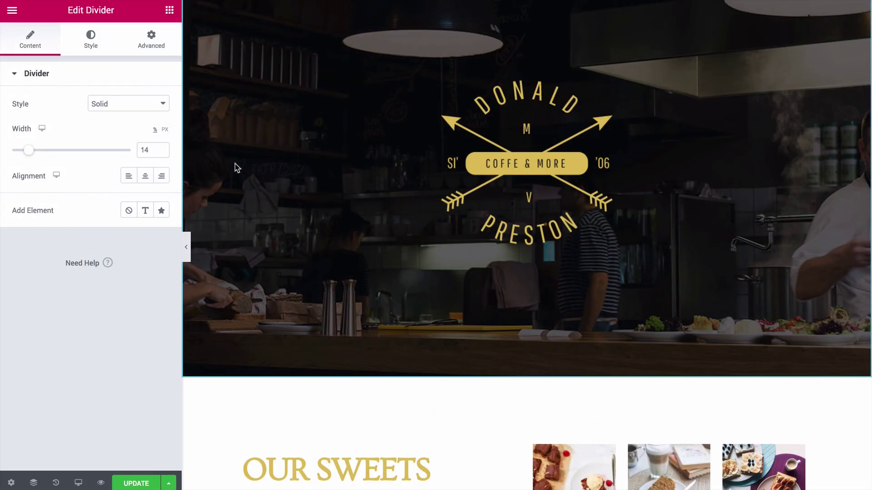
In the Navigator, drag the Donald Preston hero section row below the Our Sweets section.
scroll(481, 92, "up", 2)
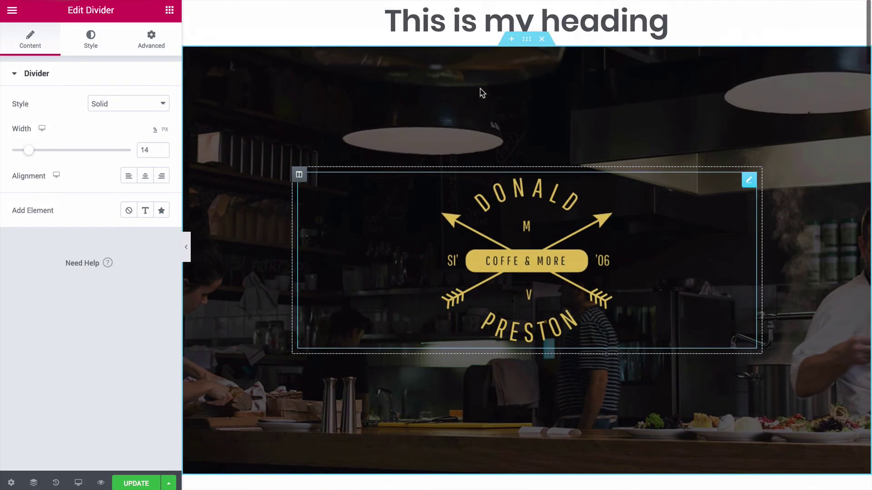
left_click(527, 43)
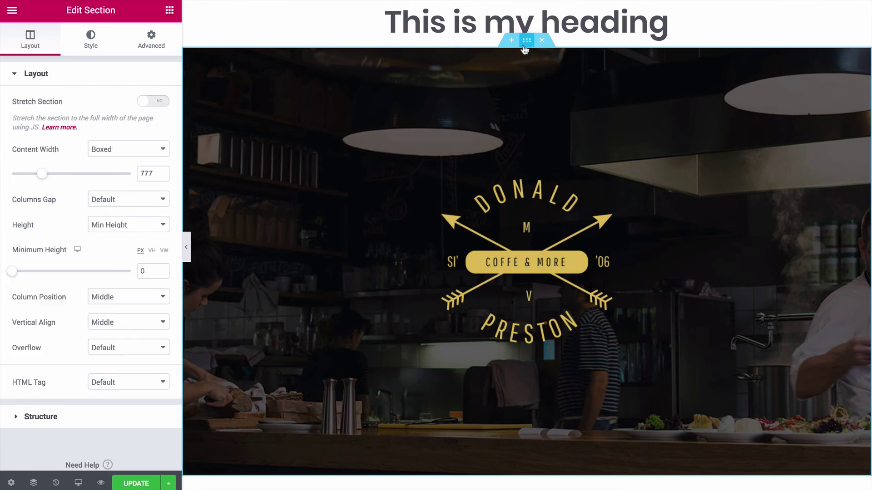
left_click(33, 483)
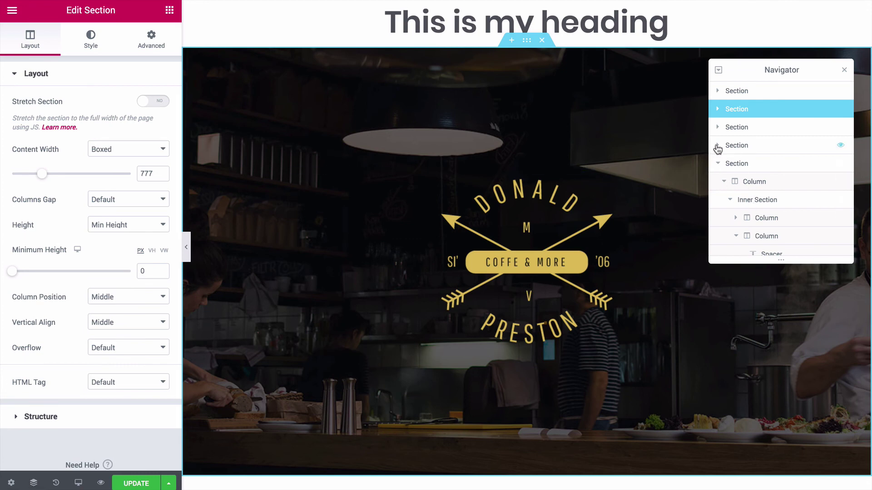
left_click(746, 91)
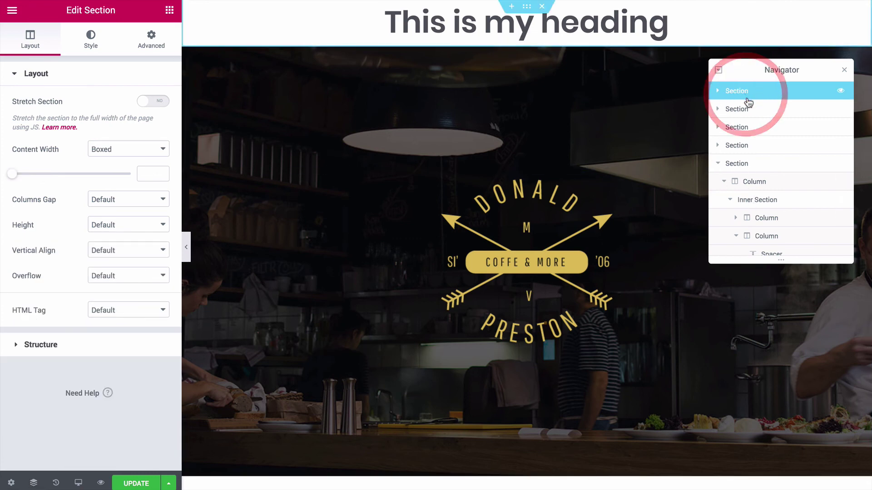
left_click(750, 109)
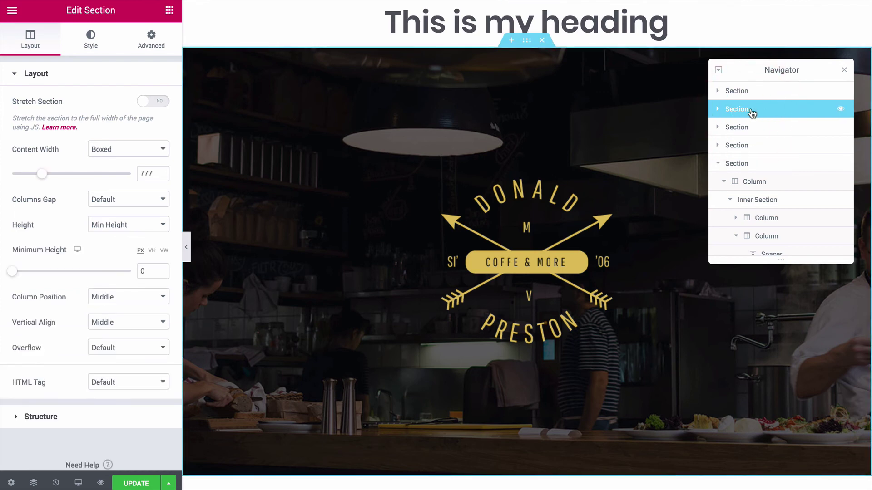
left_click_drag(749, 110, 745, 133)
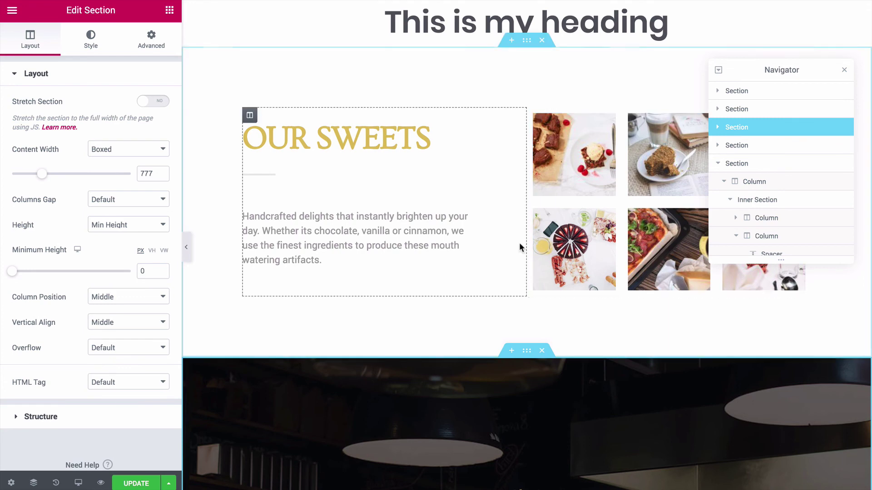
scroll(520, 242, "down", 4)
scroll(521, 247, "up", 4)
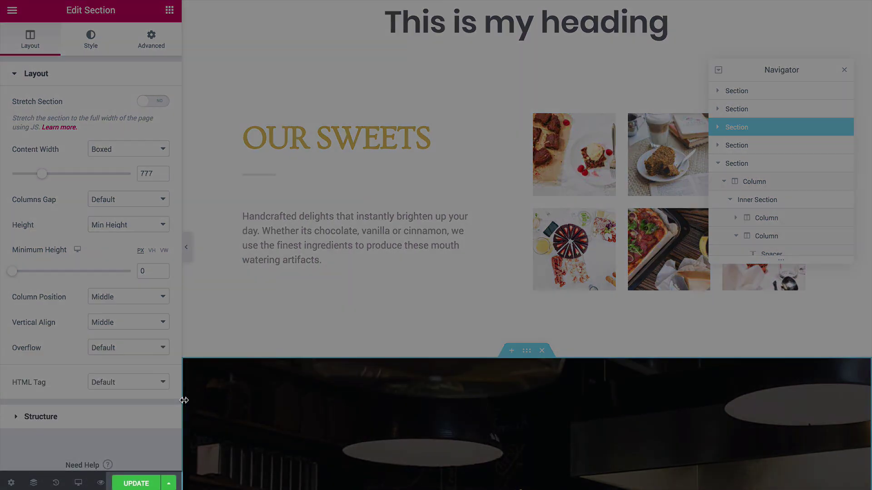
Update the page, save it to the template library as 'My Template', then open the editor's main menu.
left_click(136, 484)
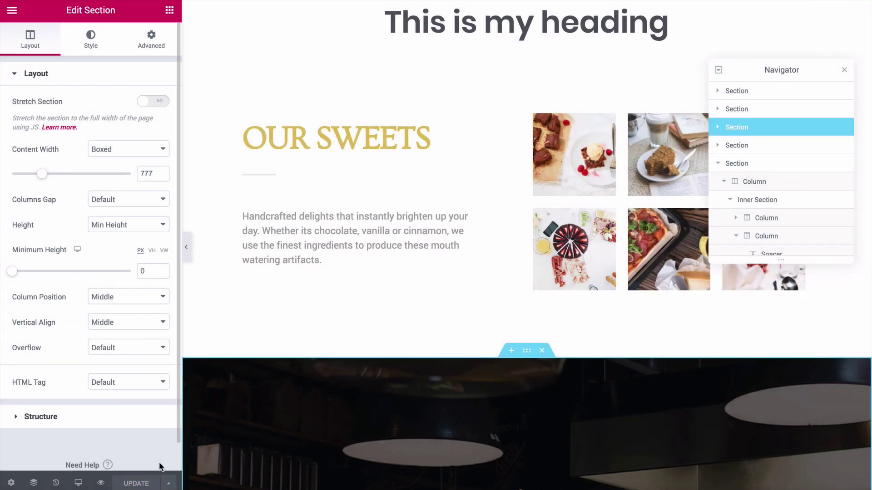
left_click(170, 484)
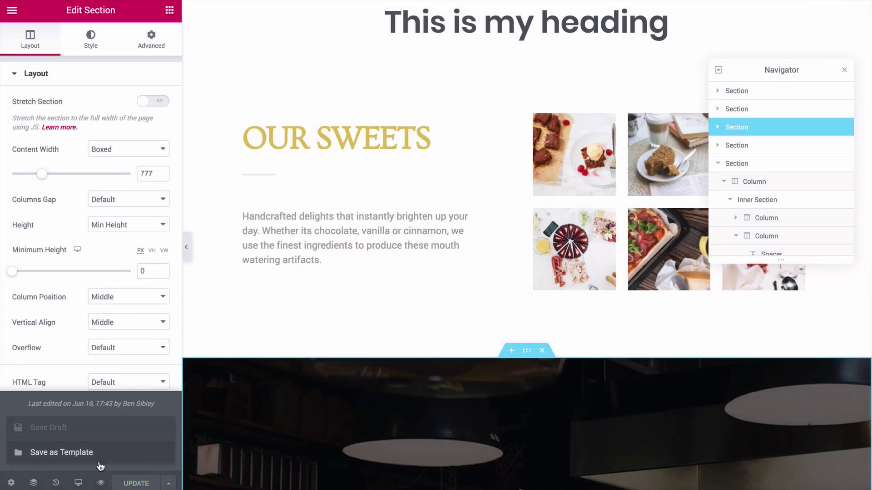
left_click(81, 454)
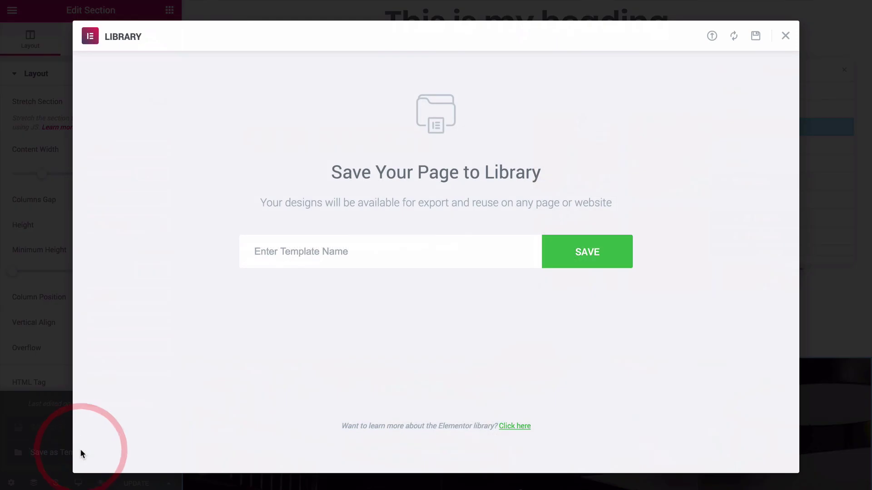
left_click(310, 257)
type("My Template")
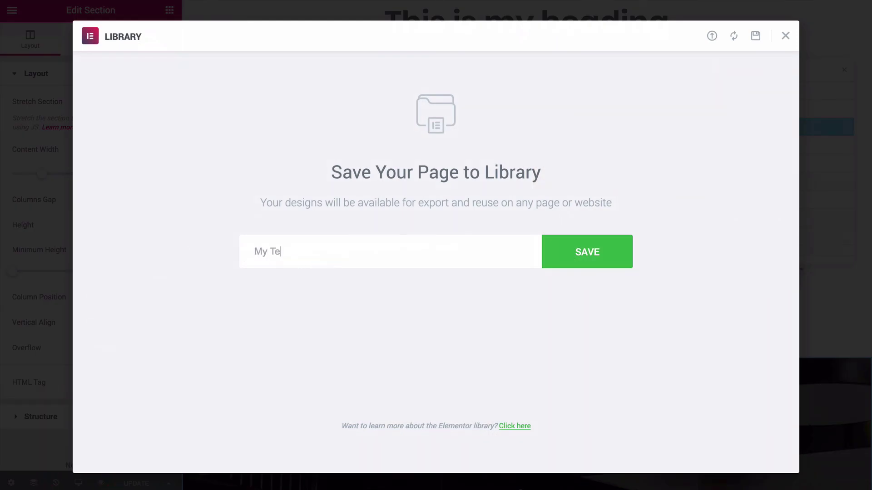
left_click(576, 253)
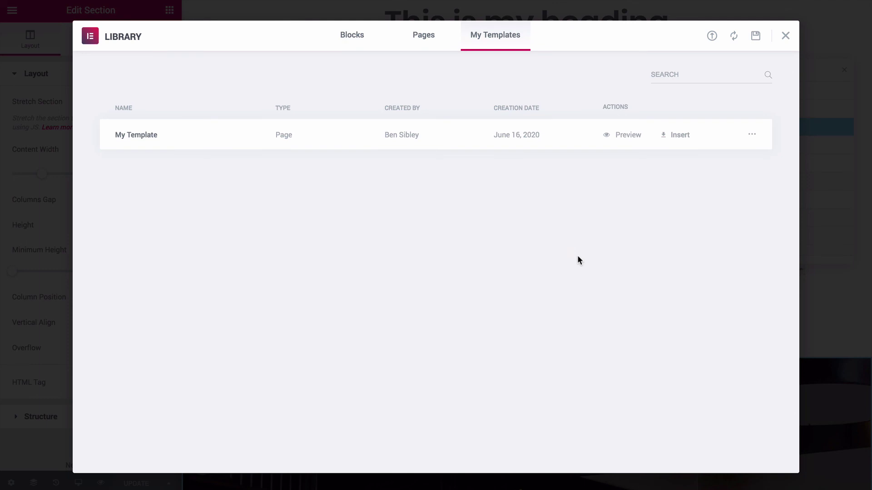
left_click(785, 36)
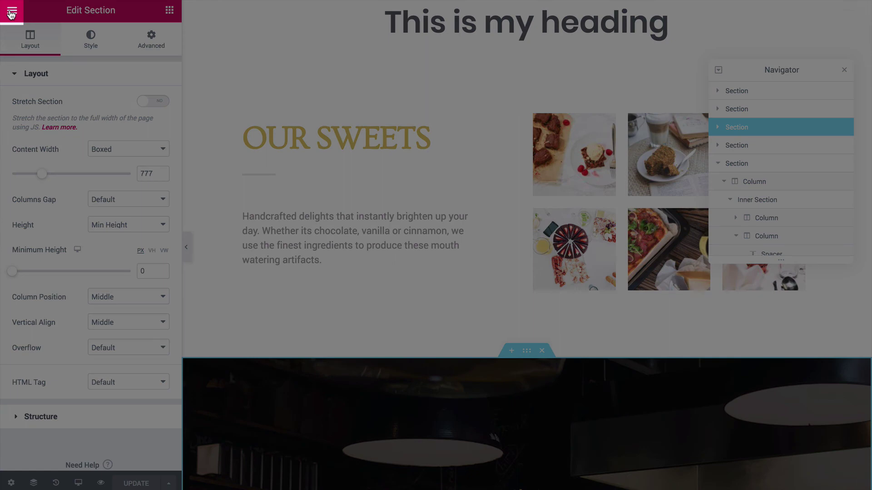
left_click(12, 14)
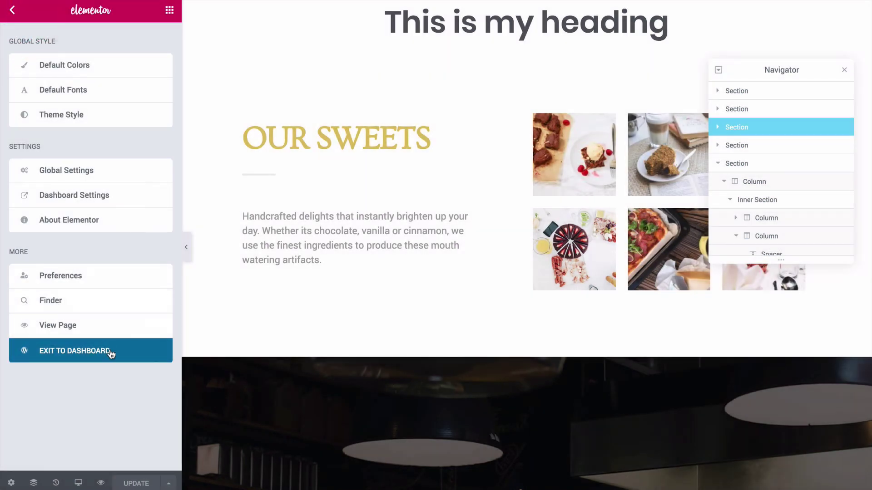
Exit to the dashboard, view Saved Templates listing My Template, then filter to Section templates.
left_click(112, 355)
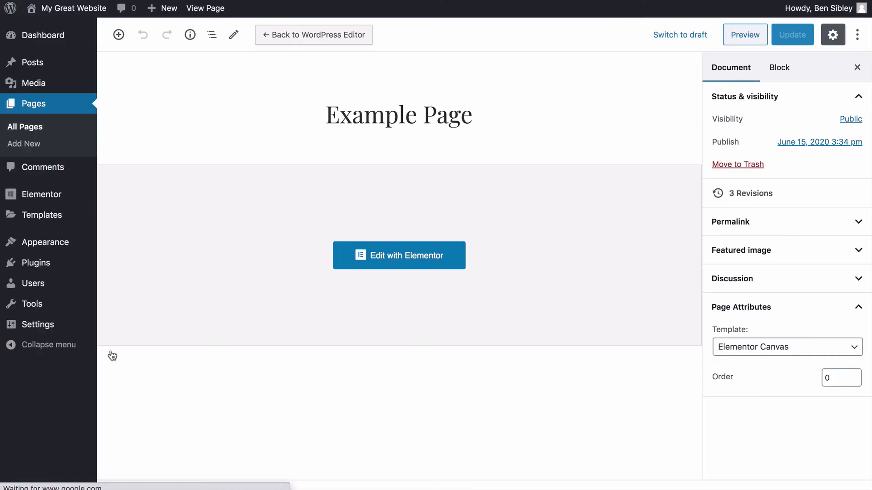
left_click(54, 216)
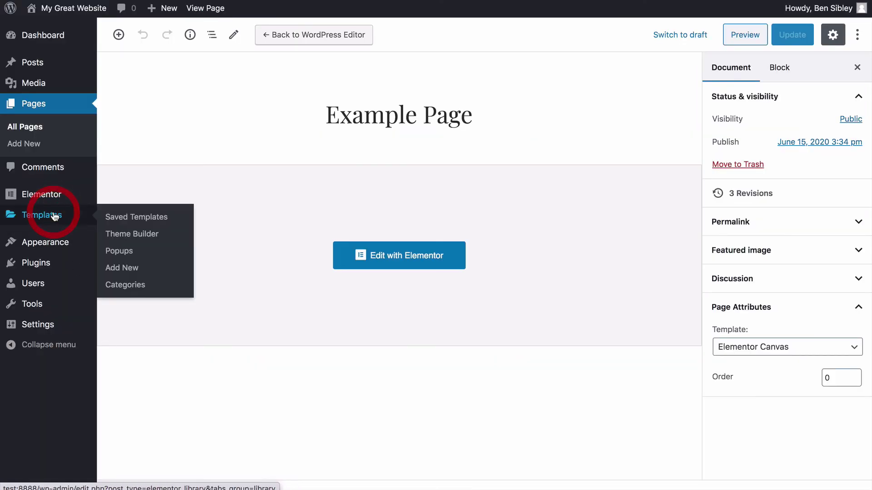
mouse_move(274, 182)
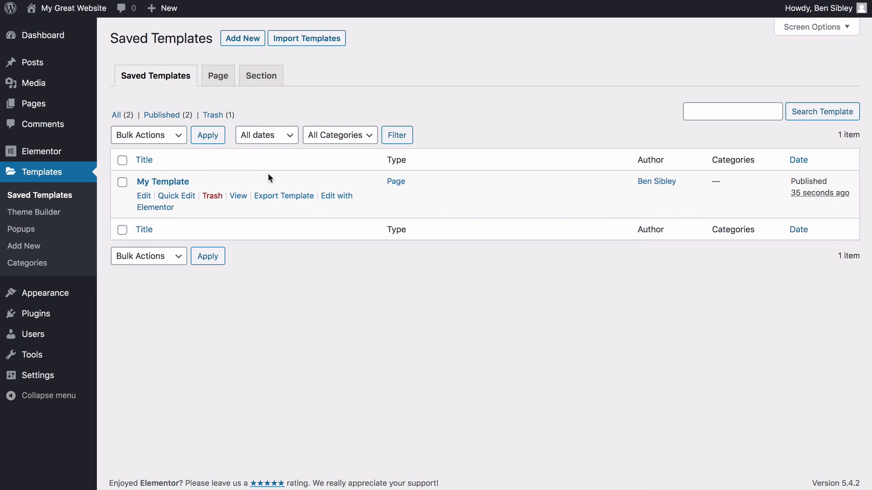
left_click(263, 76)
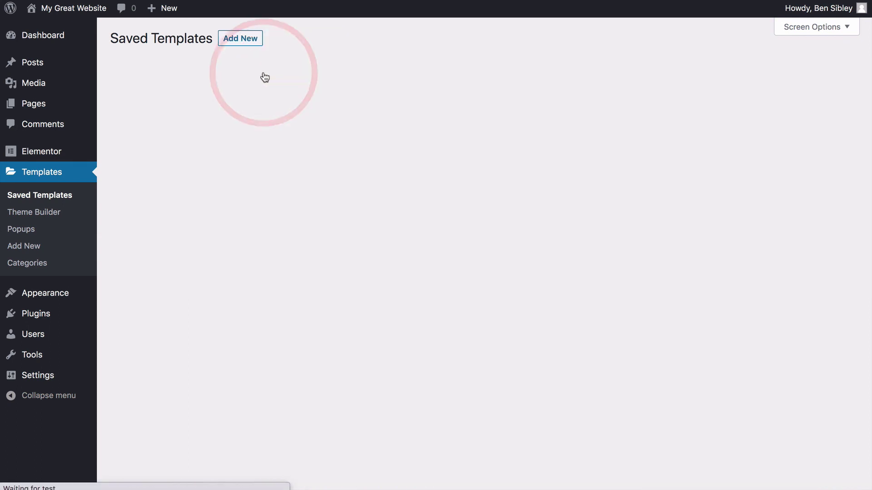